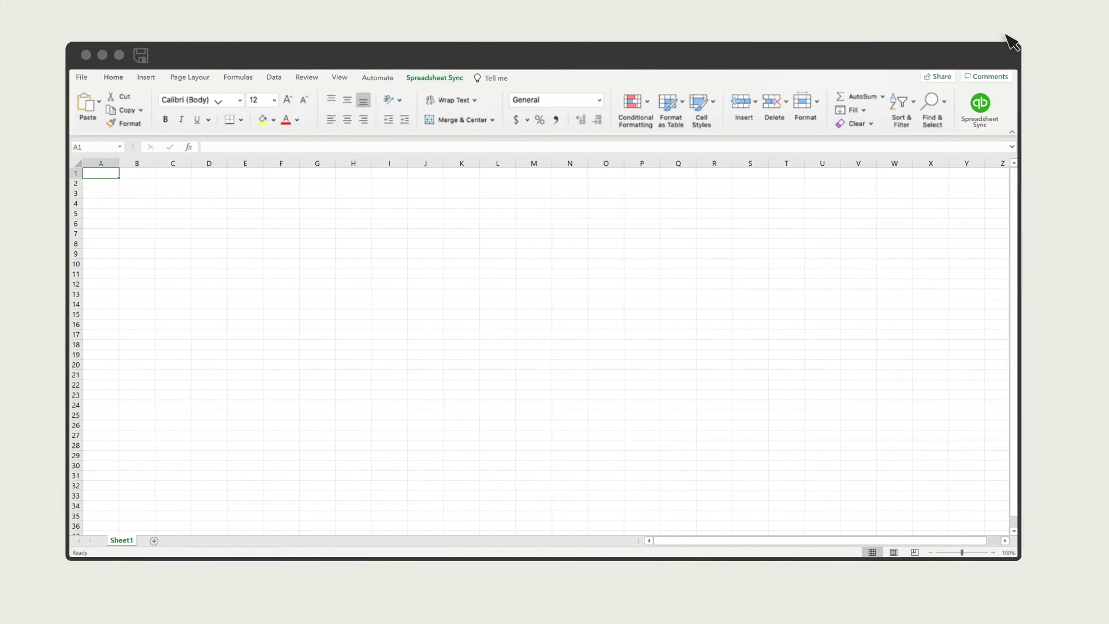
- Open the Spreadsheet Sync panel and enter the QuickBooks account e-mail to sign in
{"action": "left_click", "coordinate": [980, 107]}
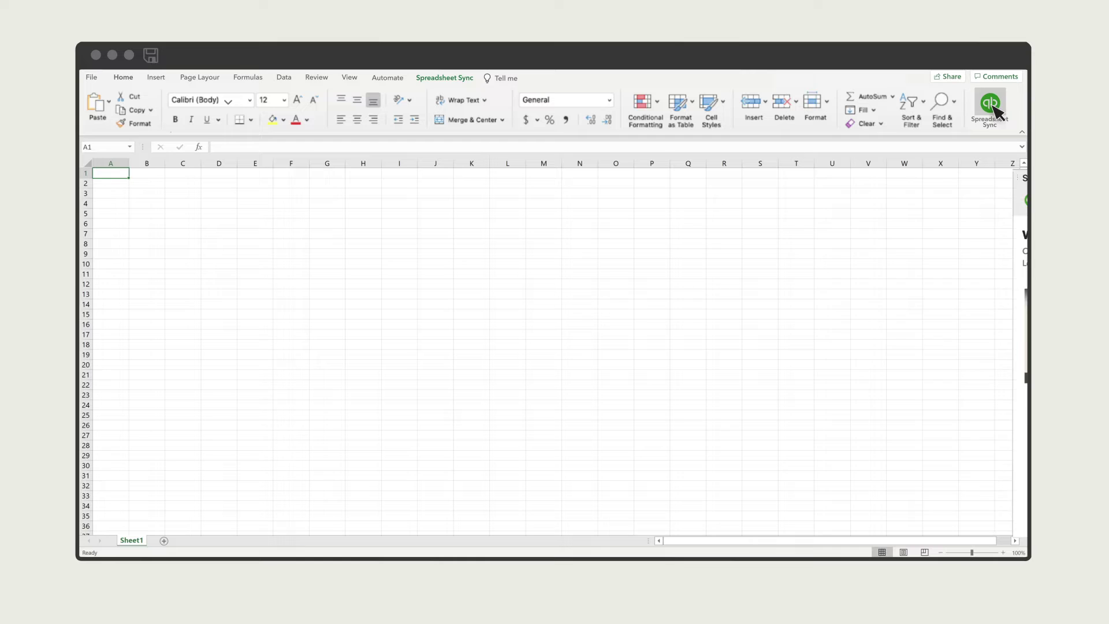
{"action": "left_click", "coordinate": [921, 448]}
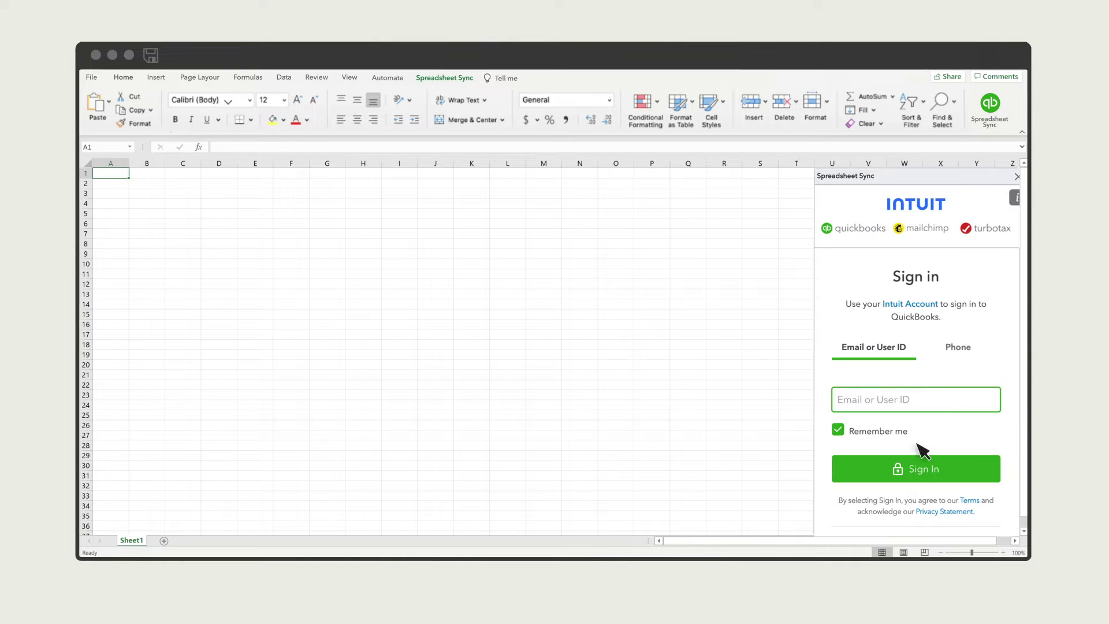
{"action": "left_click", "coordinate": [942, 402]}
{"action": "type", "text": "cornerbakery@example.com"}
{"action": "left_click", "coordinate": [943, 478]}
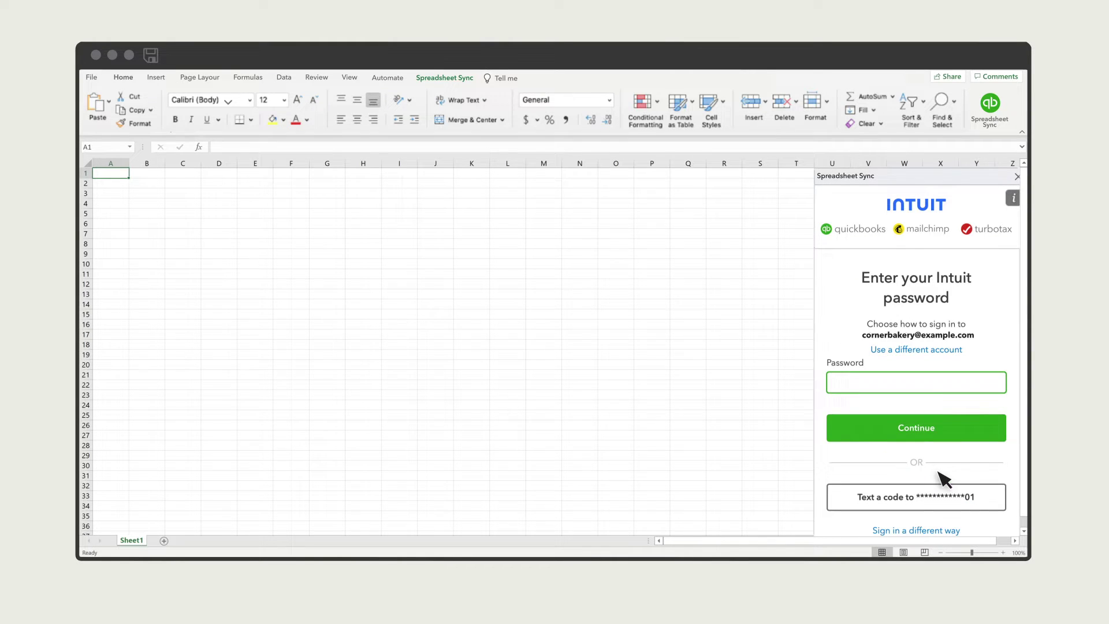
- Enter the account password, connect to Corner Bakery, and show the Spreadsheet Sync ribbon tools
{"action": "left_click", "coordinate": [924, 384]}
{"action": "type", "text": "•••••••••••••"}
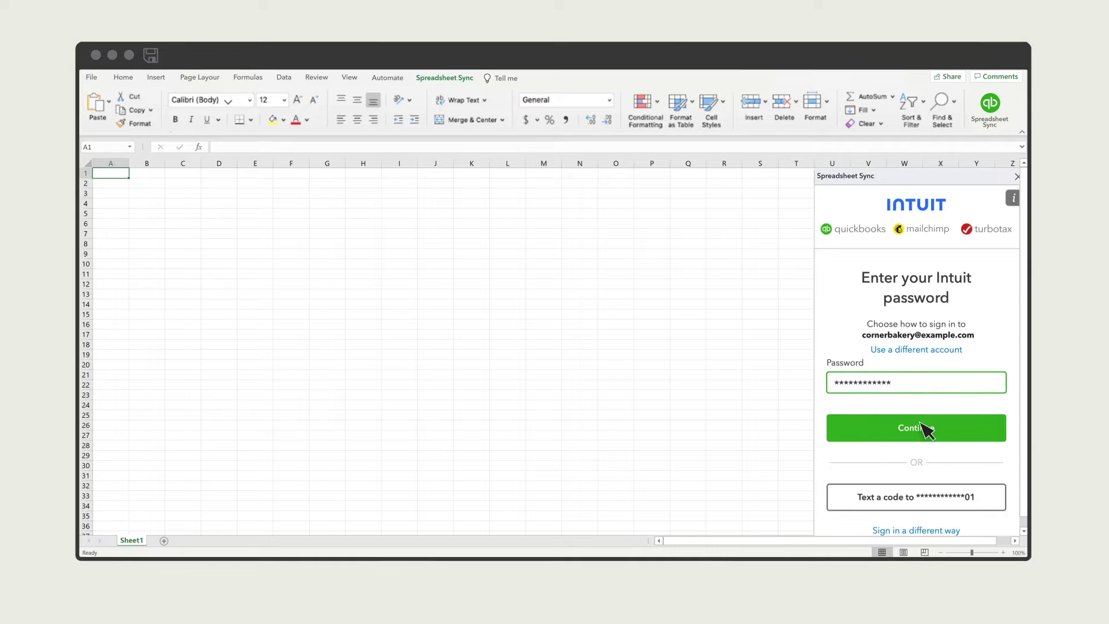
{"action": "left_click", "coordinate": [925, 429]}
{"action": "left_click", "coordinate": [933, 378]}
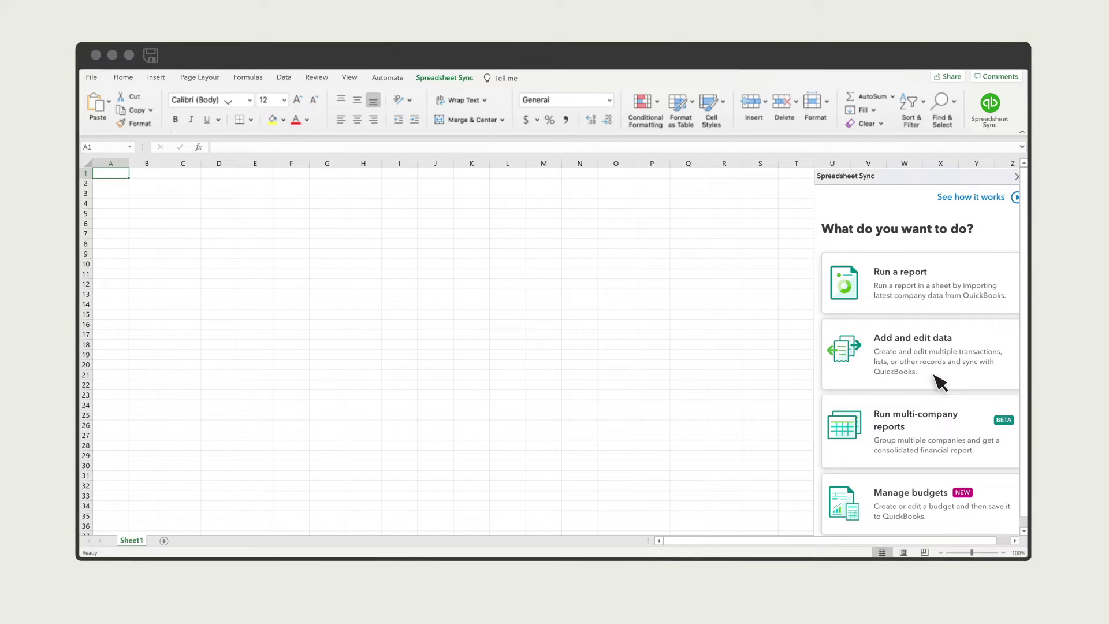
{"action": "left_click", "coordinate": [447, 79]}
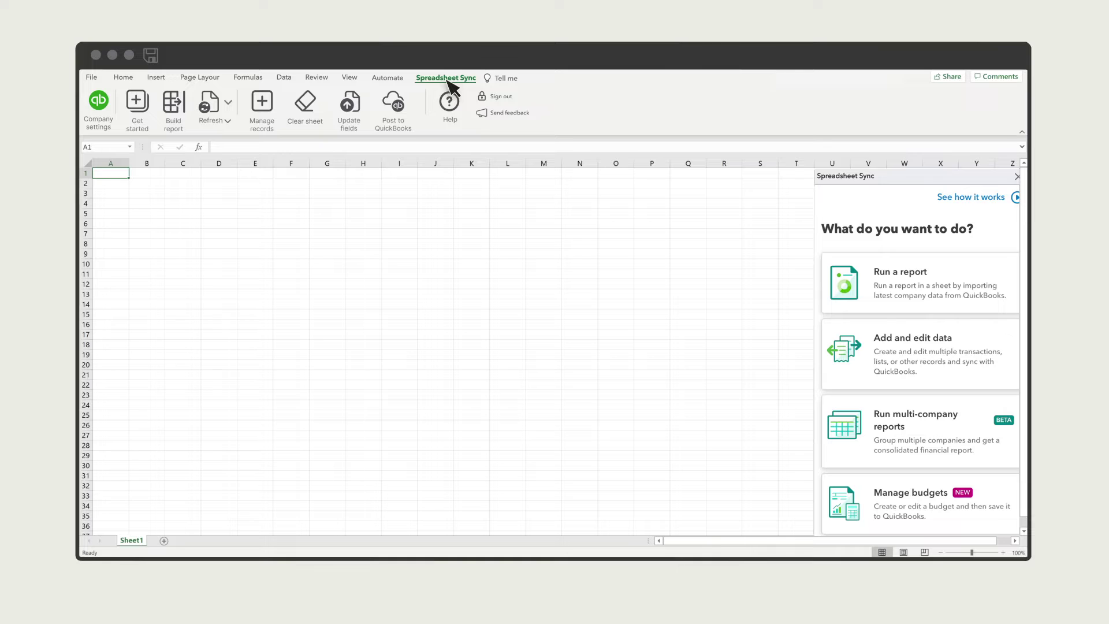
- In company settings, save a CAD group 'All Shops' containing Corner Bakery and Little Bakery
{"action": "left_click", "coordinate": [104, 106]}
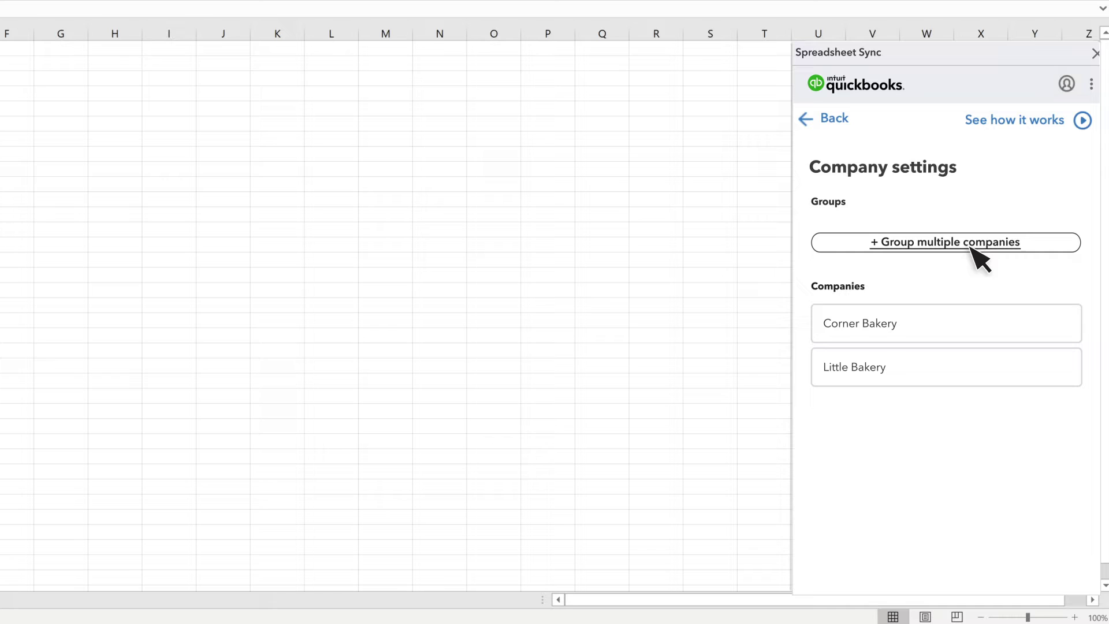
{"action": "left_click", "coordinate": [972, 249]}
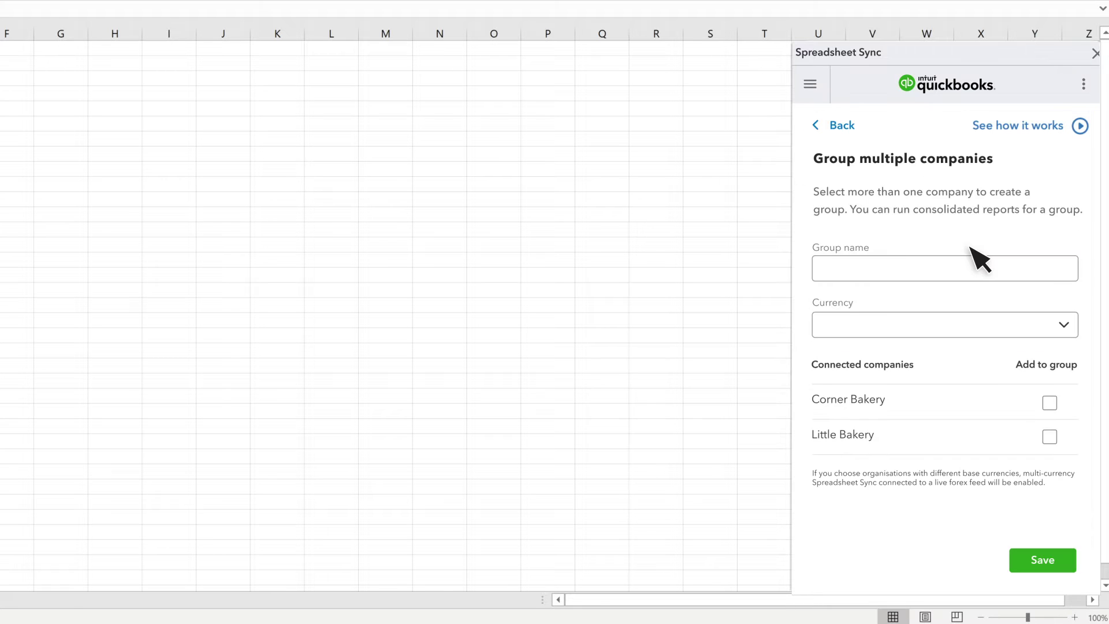
{"action": "left_click", "coordinate": [849, 271]}
{"action": "type", "text": "All Shops"}
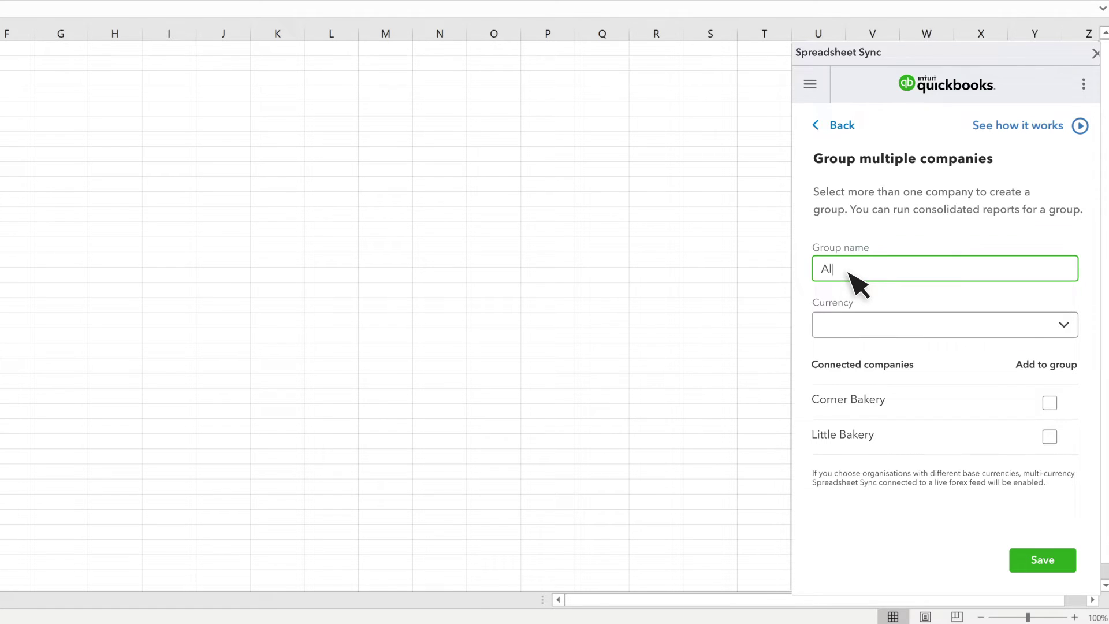
{"action": "left_click", "coordinate": [1066, 329]}
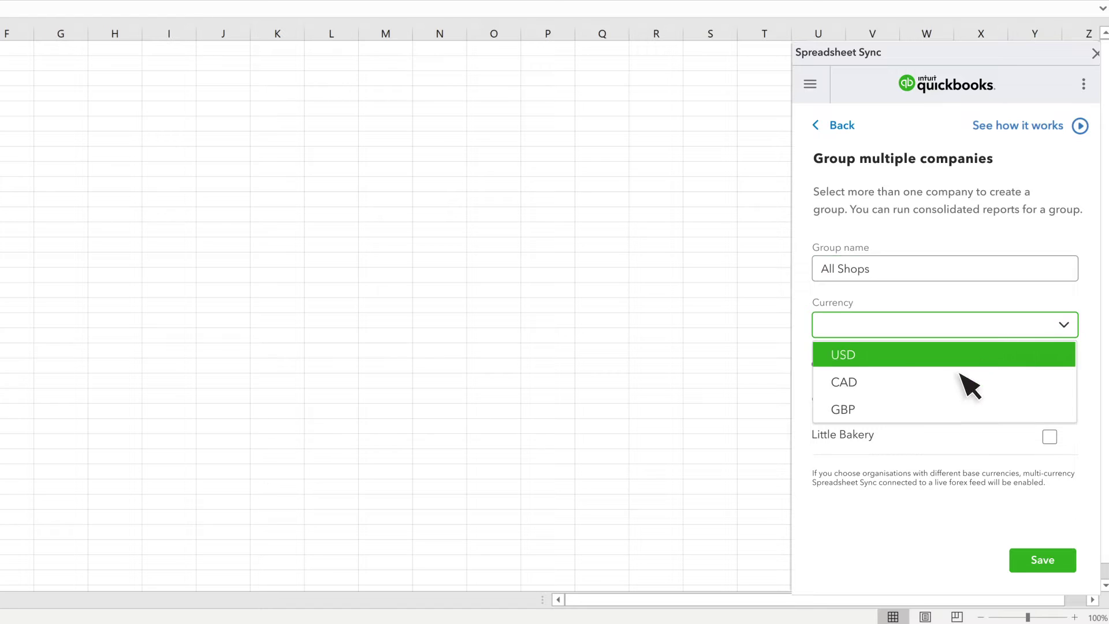
{"action": "left_click", "coordinate": [929, 386]}
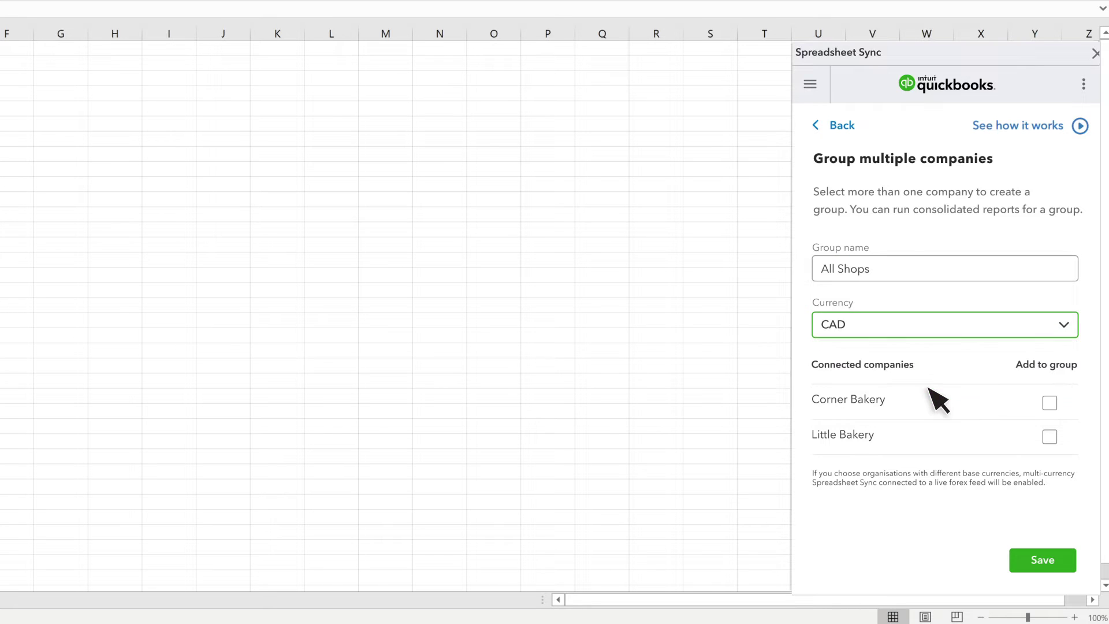
{"action": "left_click", "coordinate": [1050, 403]}
{"action": "left_click", "coordinate": [1050, 438]}
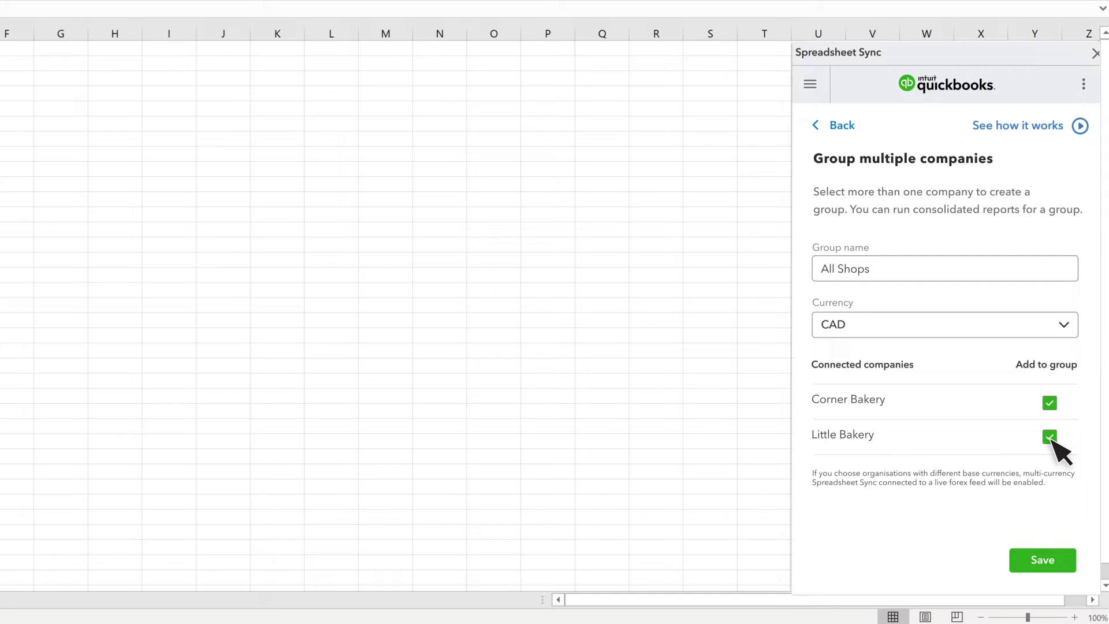
{"action": "left_click", "coordinate": [1043, 563]}
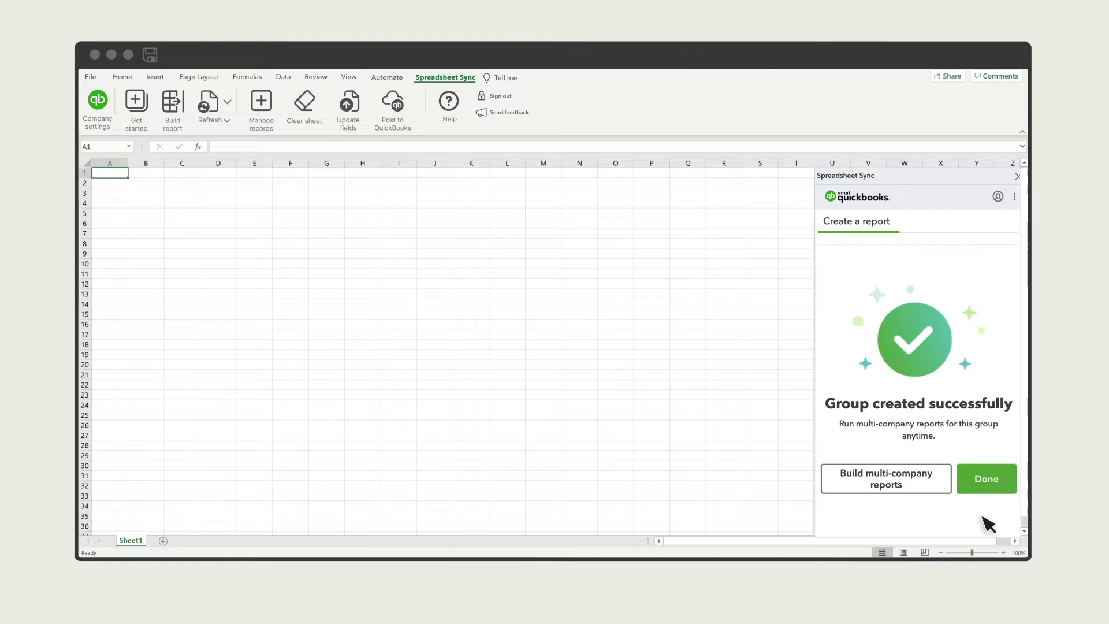
- Run a multi-company Profit and Loss by Class report for All shops, cash basis, 2024
{"action": "left_click", "coordinate": [887, 484]}
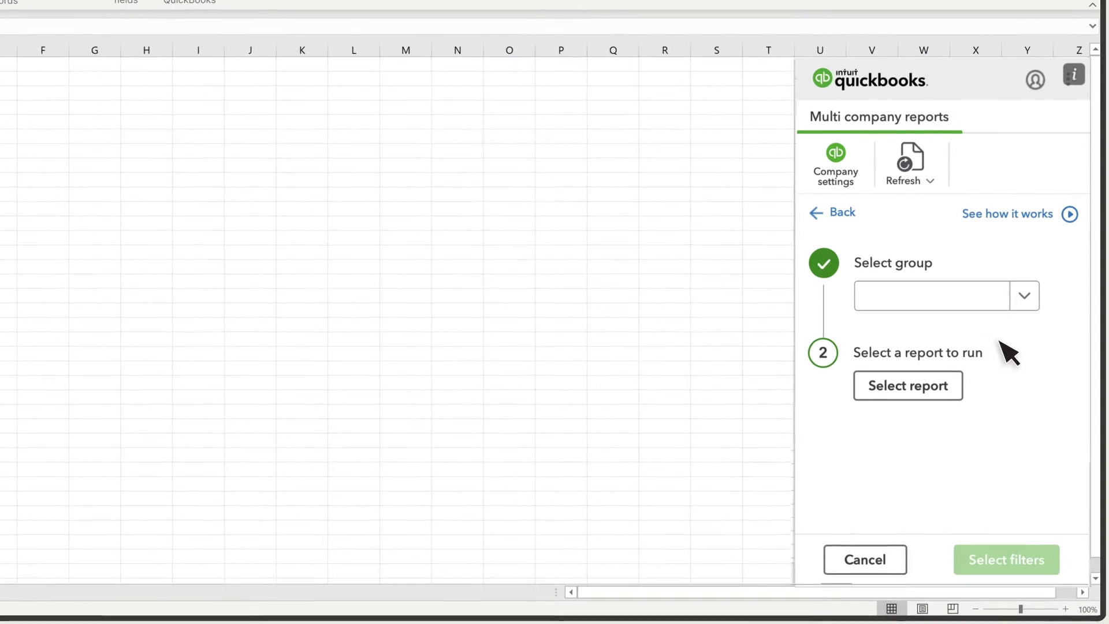
{"action": "left_click", "coordinate": [1025, 297]}
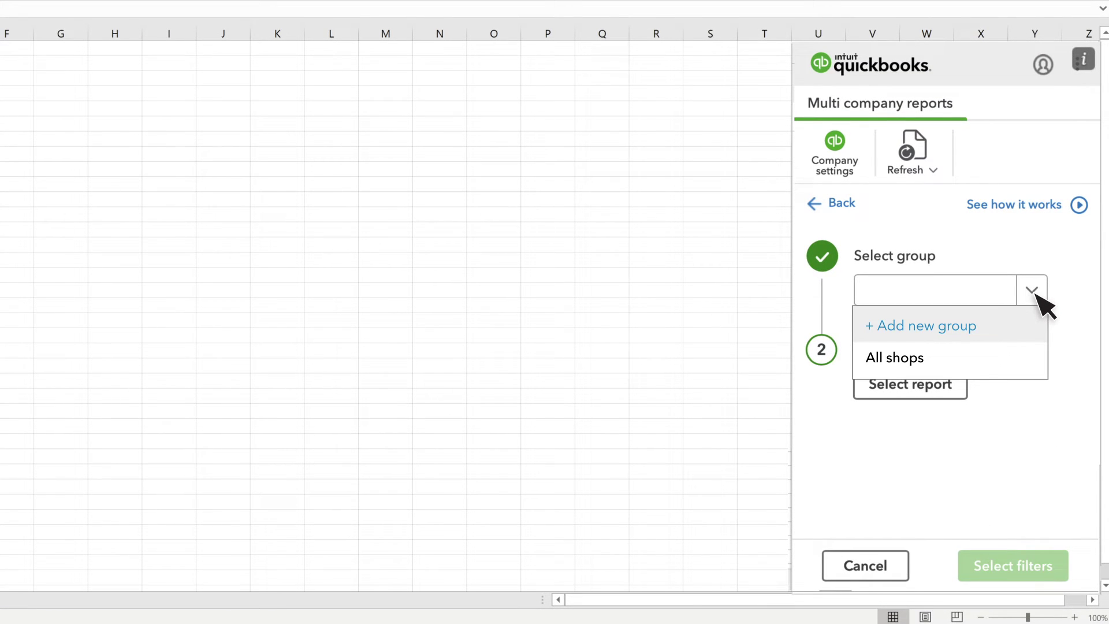
{"action": "left_click", "coordinate": [988, 369]}
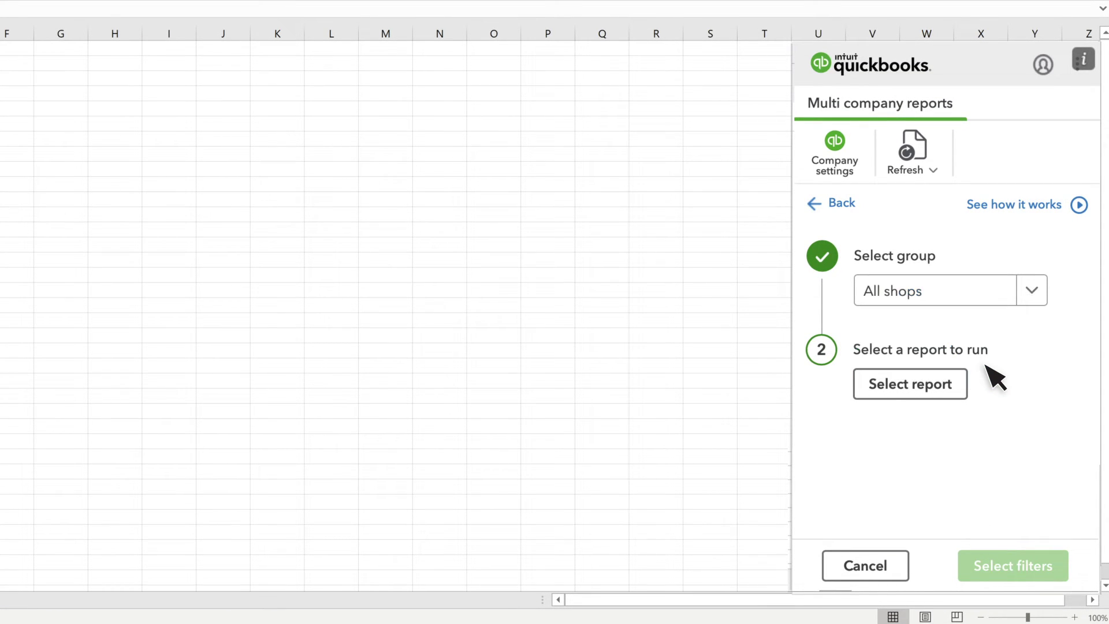
{"action": "left_click", "coordinate": [911, 387]}
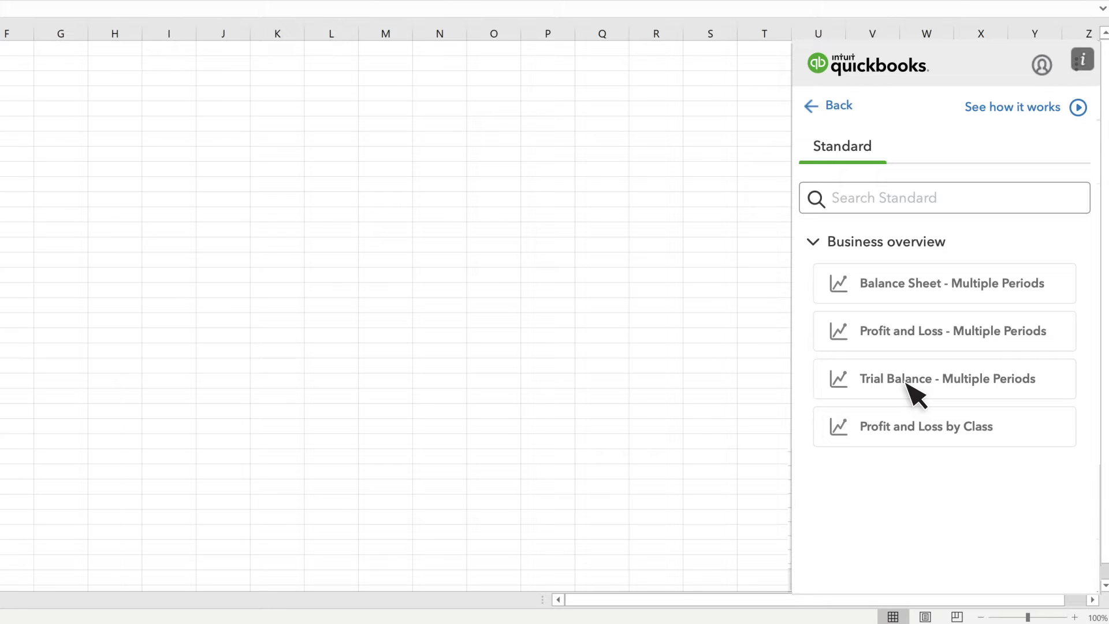
{"action": "left_click", "coordinate": [926, 434]}
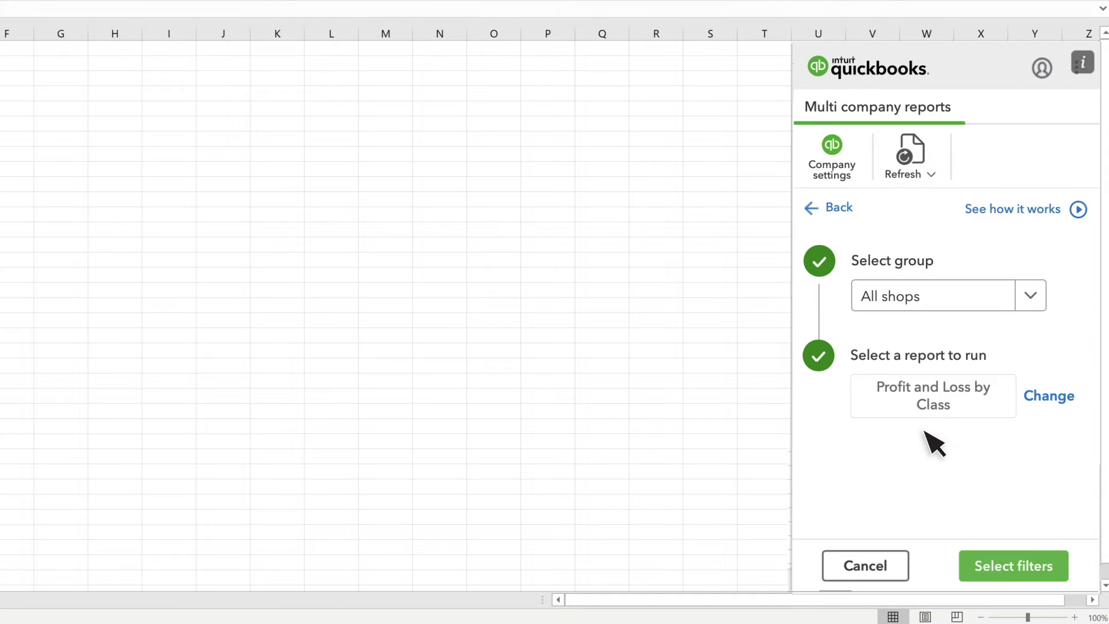
{"action": "left_click", "coordinate": [1013, 564]}
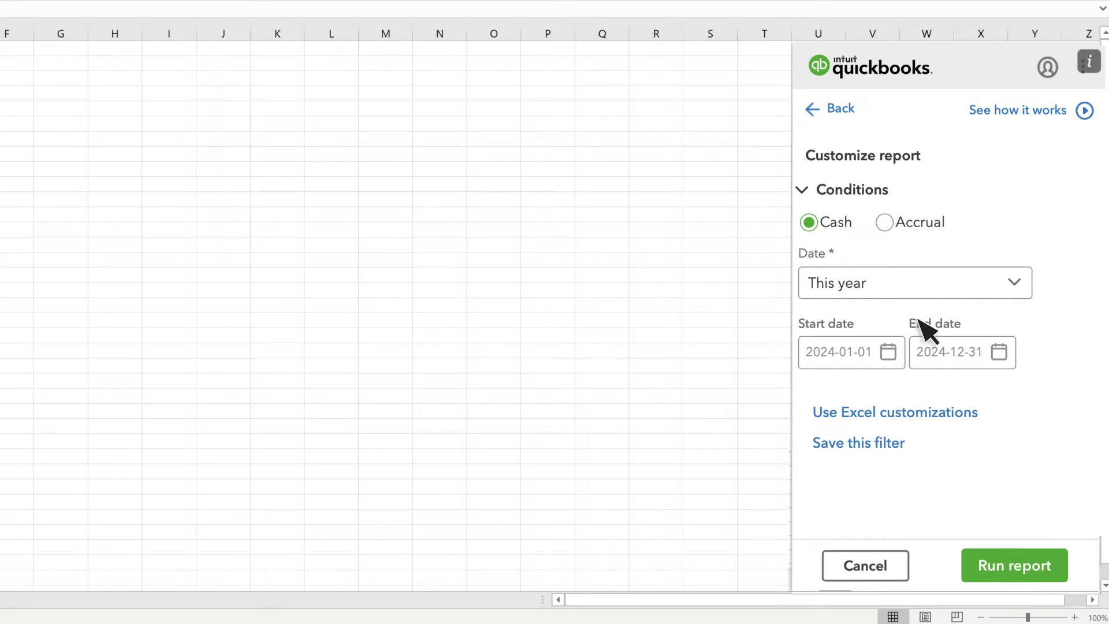
{"action": "left_click", "coordinate": [1020, 569]}
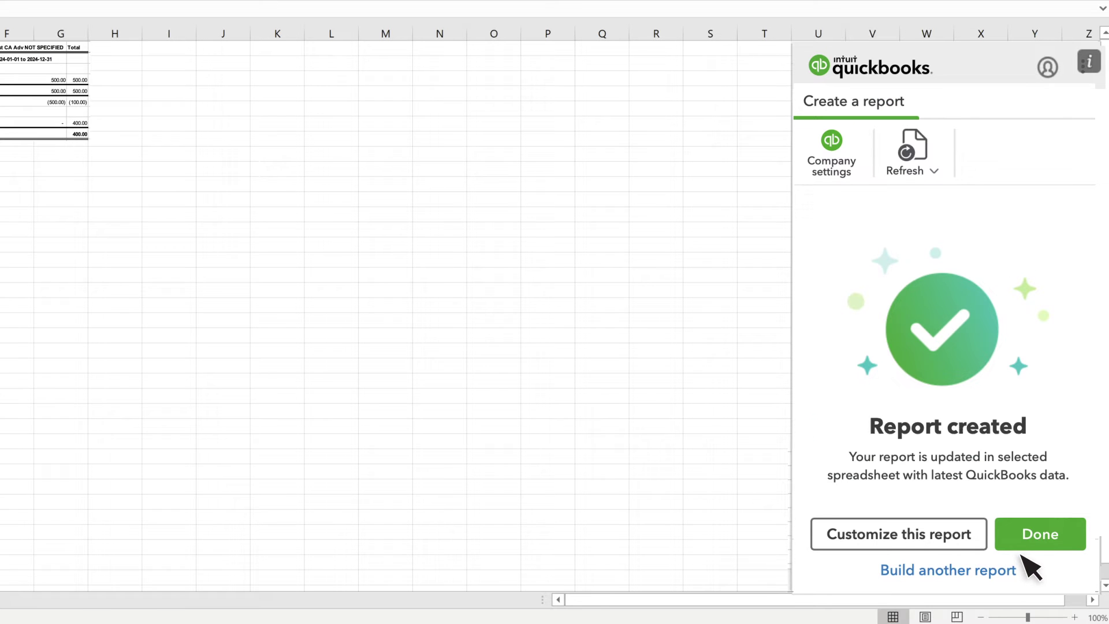
- Dismiss the report confirmation and quick-refresh the All shops P&L on the current sheet
{"action": "left_click", "coordinate": [1040, 535]}
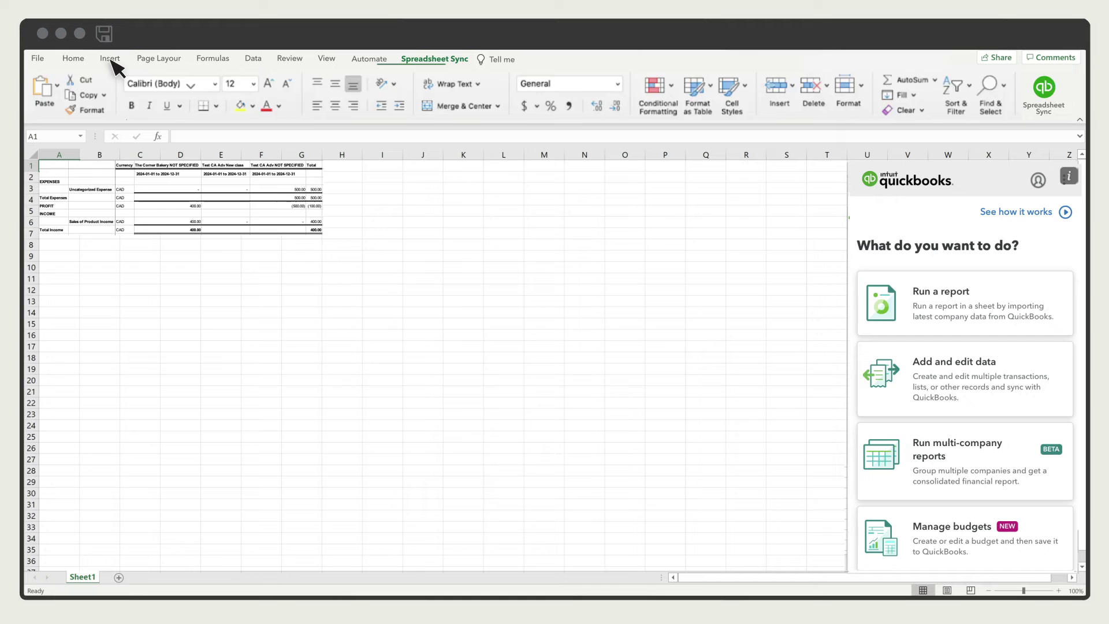
{"action": "left_click", "coordinate": [110, 59]}
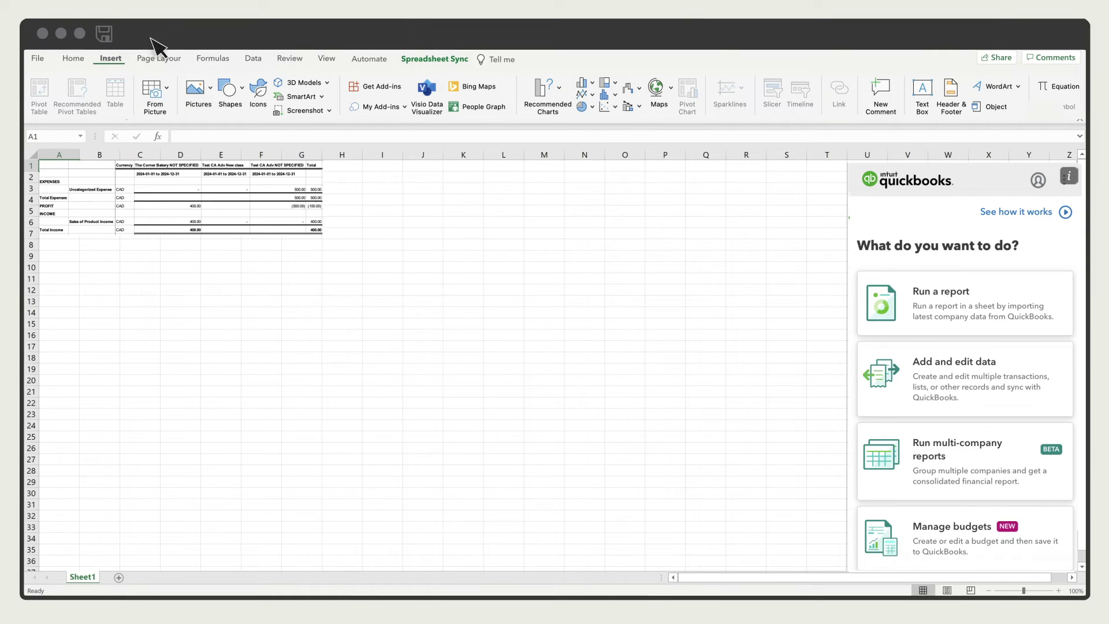
{"action": "left_click", "coordinate": [418, 64]}
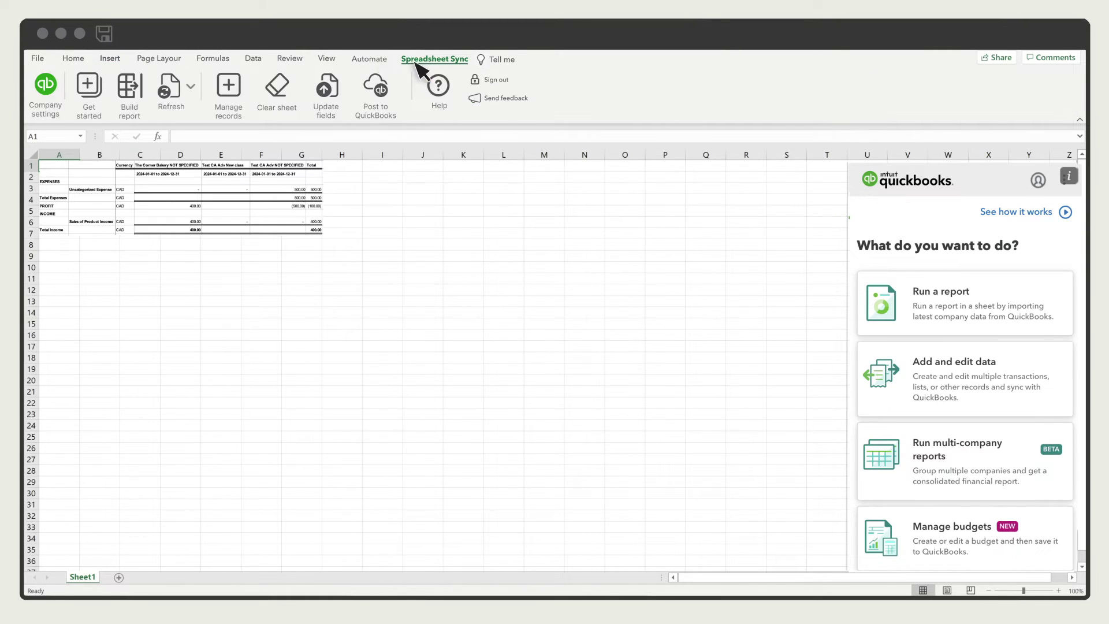
{"action": "left_click", "coordinate": [192, 88]}
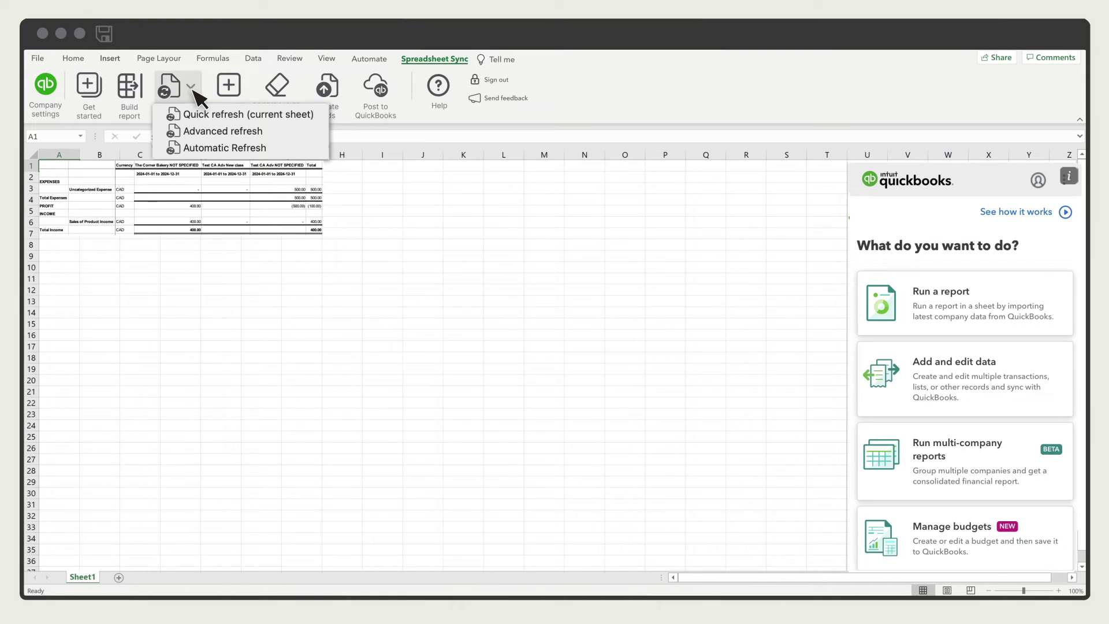
{"action": "left_click", "coordinate": [192, 118]}
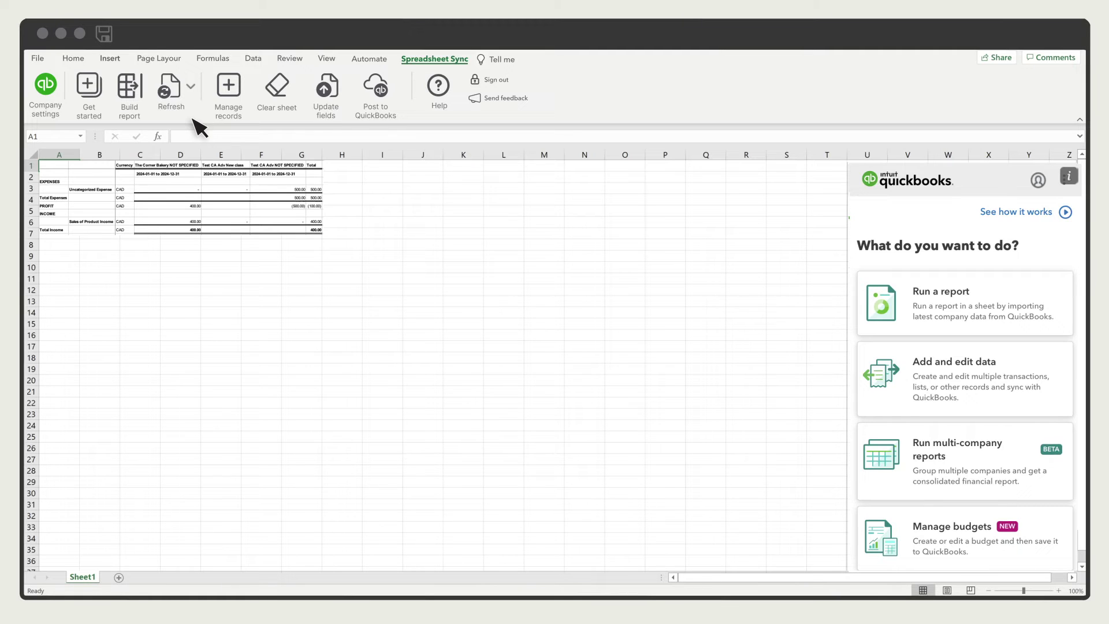
- In Build report, choose Corner Bakery and show the report Templates offering a Management Report
{"action": "left_click", "coordinate": [131, 92]}
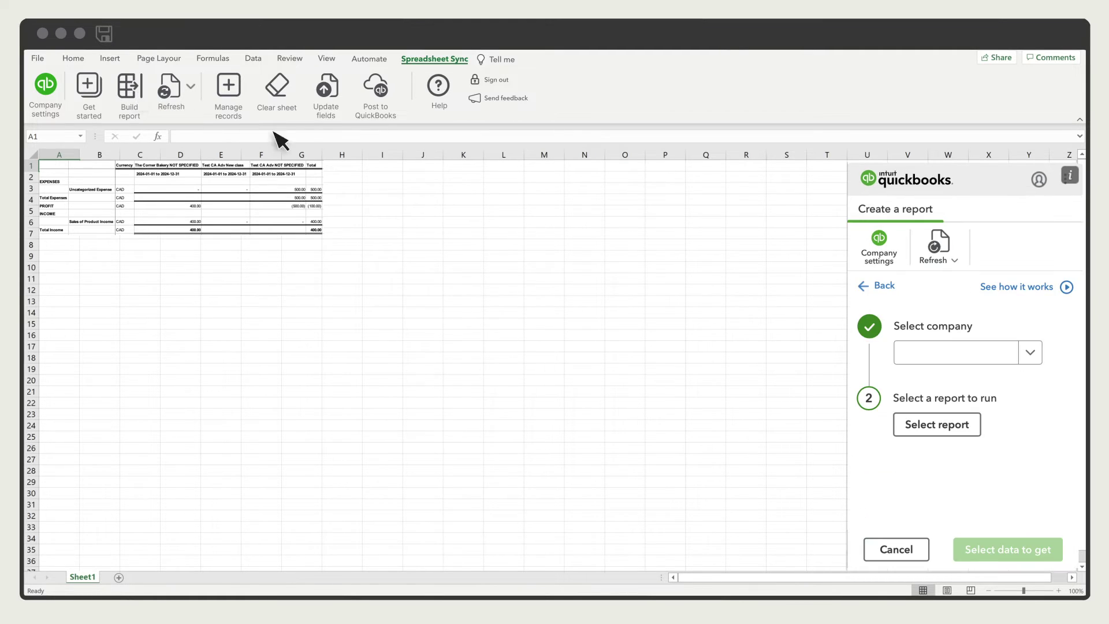
{"action": "left_click", "coordinate": [1031, 356]}
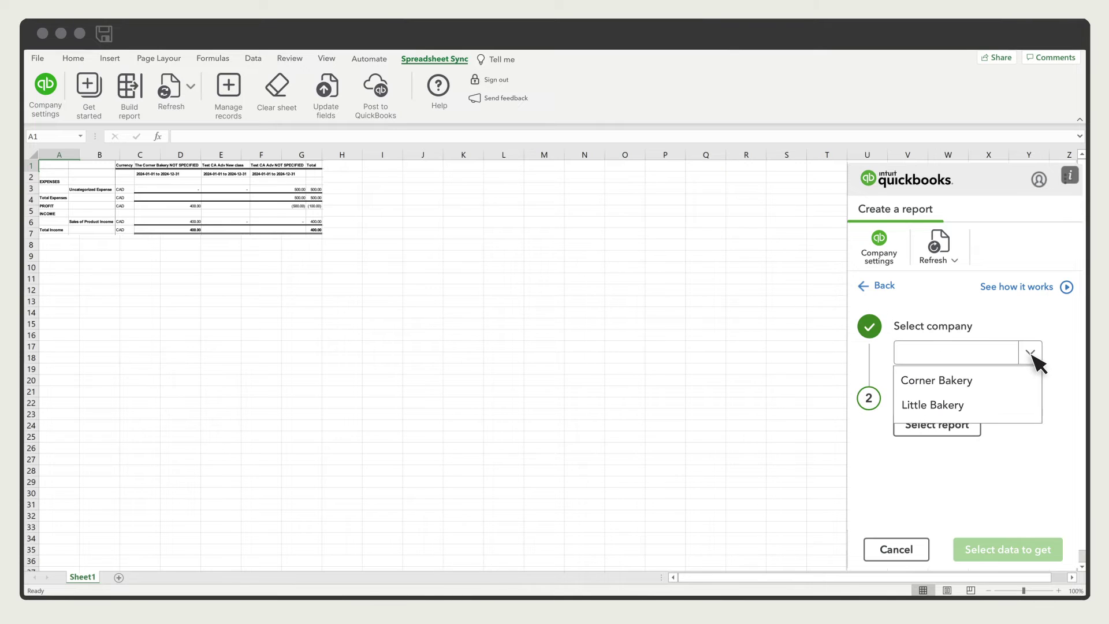
{"action": "left_click", "coordinate": [1015, 390]}
{"action": "left_click", "coordinate": [917, 427]}
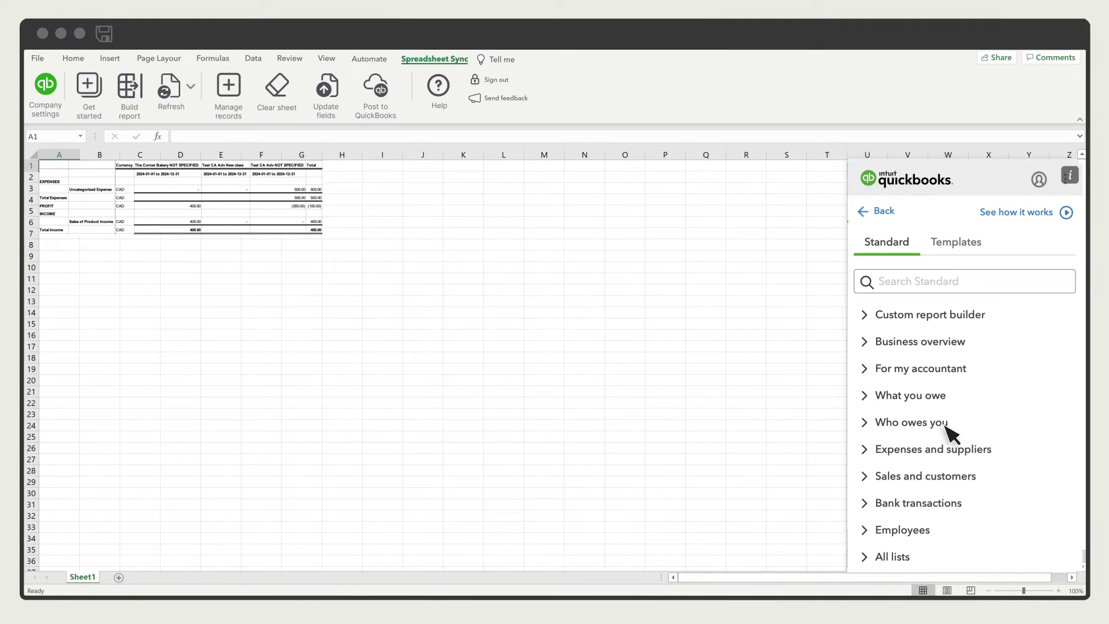
{"action": "left_click", "coordinate": [962, 245]}
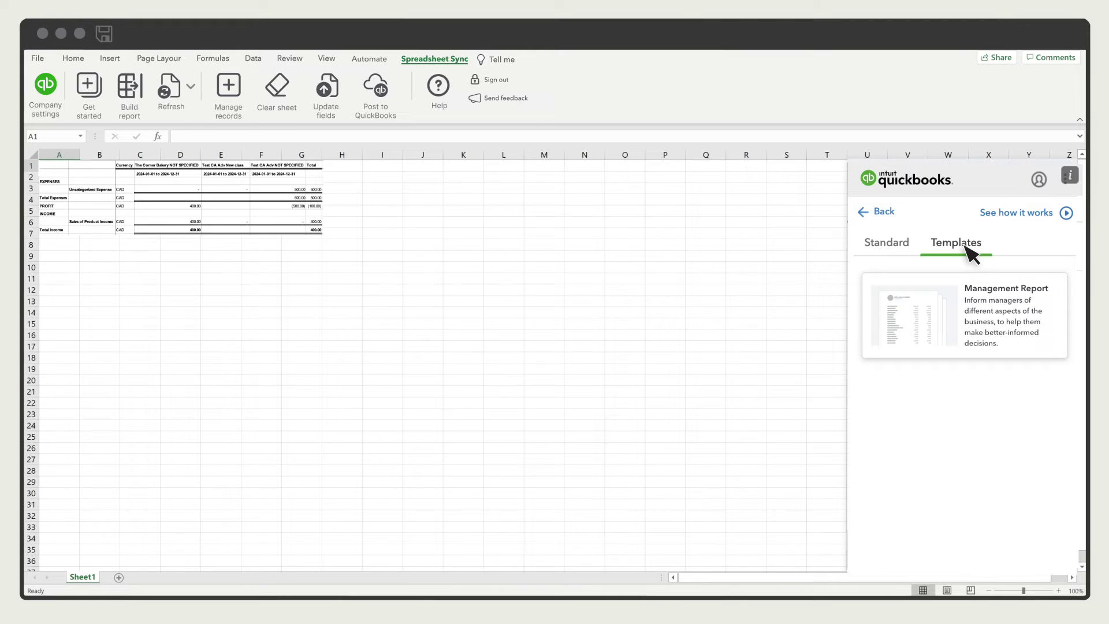
- In Manage records, load the Corner Bakery Invoices and Bills template into the workbook
{"action": "left_click", "coordinate": [231, 84]}
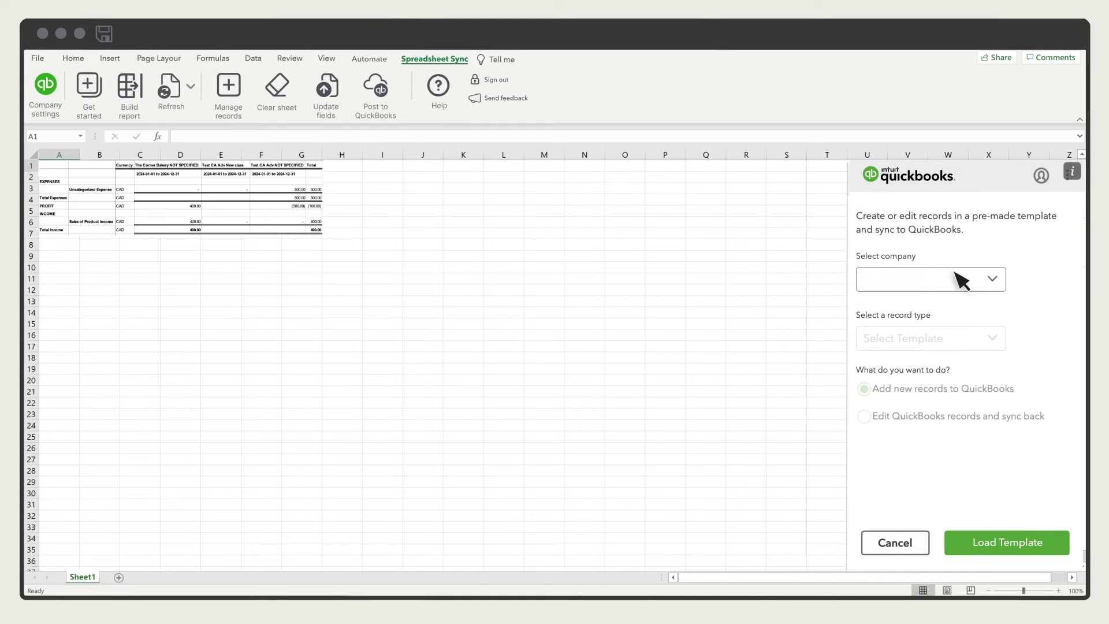
{"action": "left_click", "coordinate": [995, 282]}
{"action": "left_click", "coordinate": [990, 312]}
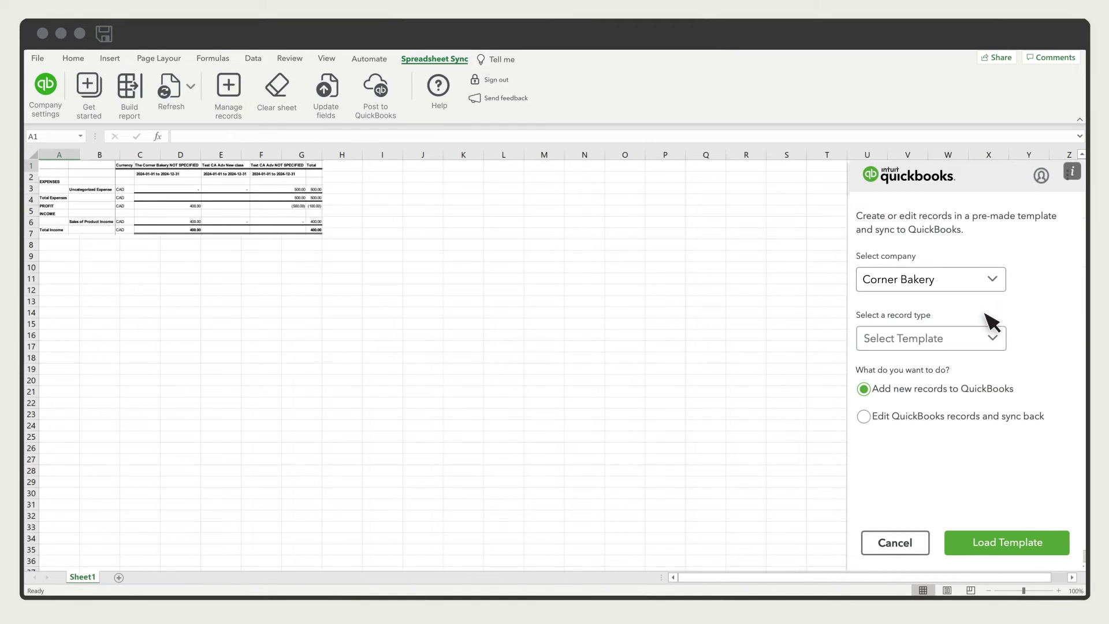
{"action": "left_click", "coordinate": [995, 339]}
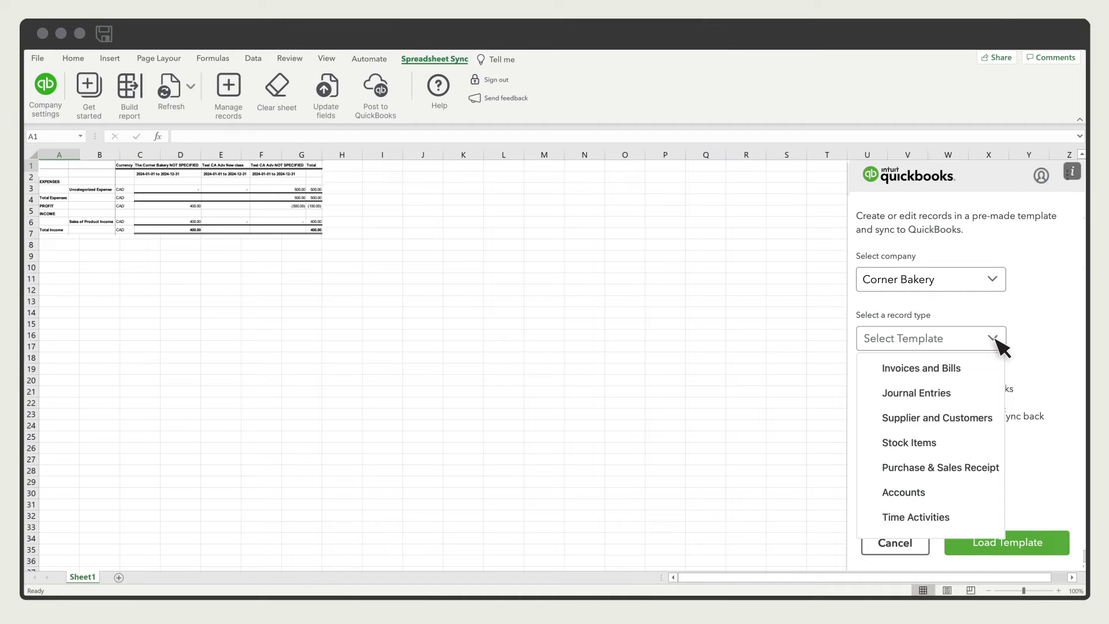
{"action": "left_click", "coordinate": [993, 376]}
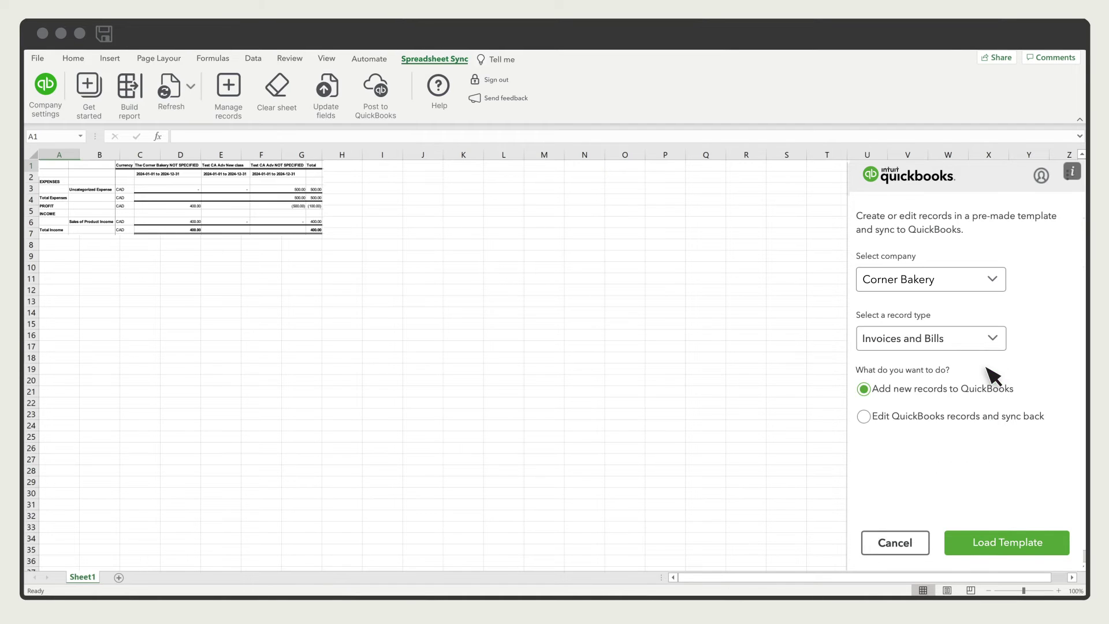
{"action": "left_click", "coordinate": [1017, 549]}
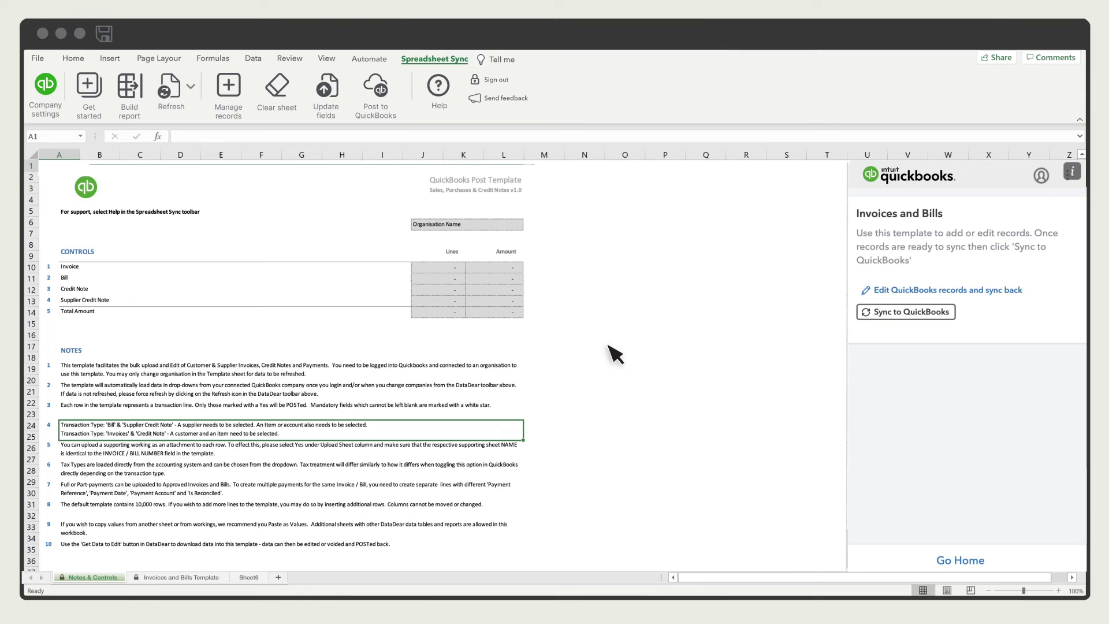
- Switch to the Invoices and Bills Template sheet listing the CAD invoice and bill lines
{"action": "left_click", "coordinate": [169, 577]}
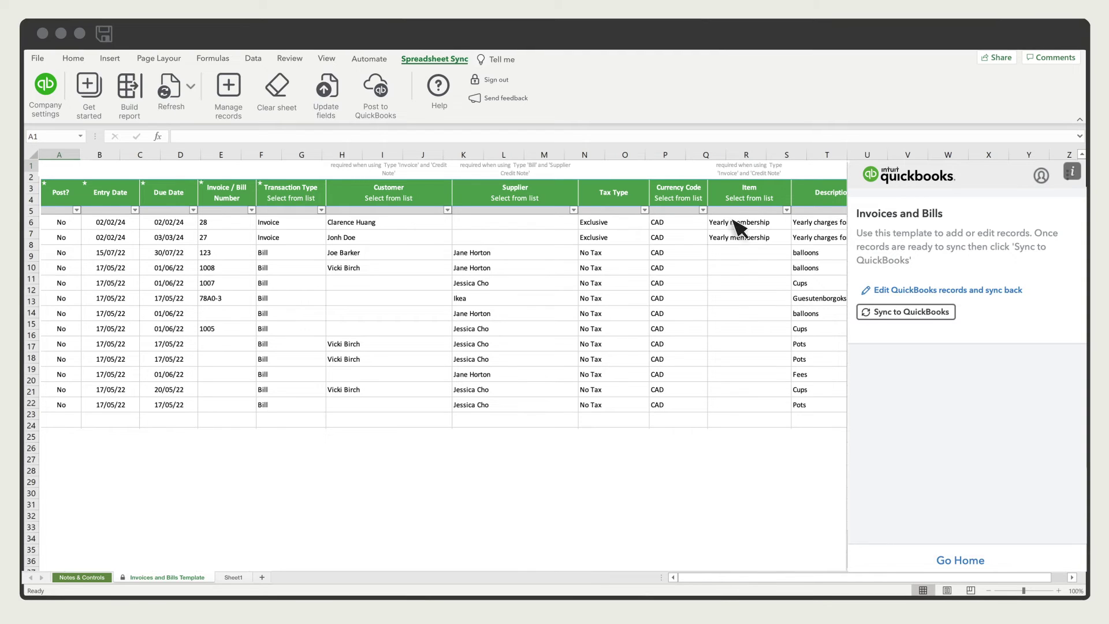
- Set A6's Post? to Yes and sync the invoices and bills to QuickBooks
{"action": "left_click", "coordinate": [79, 223]}
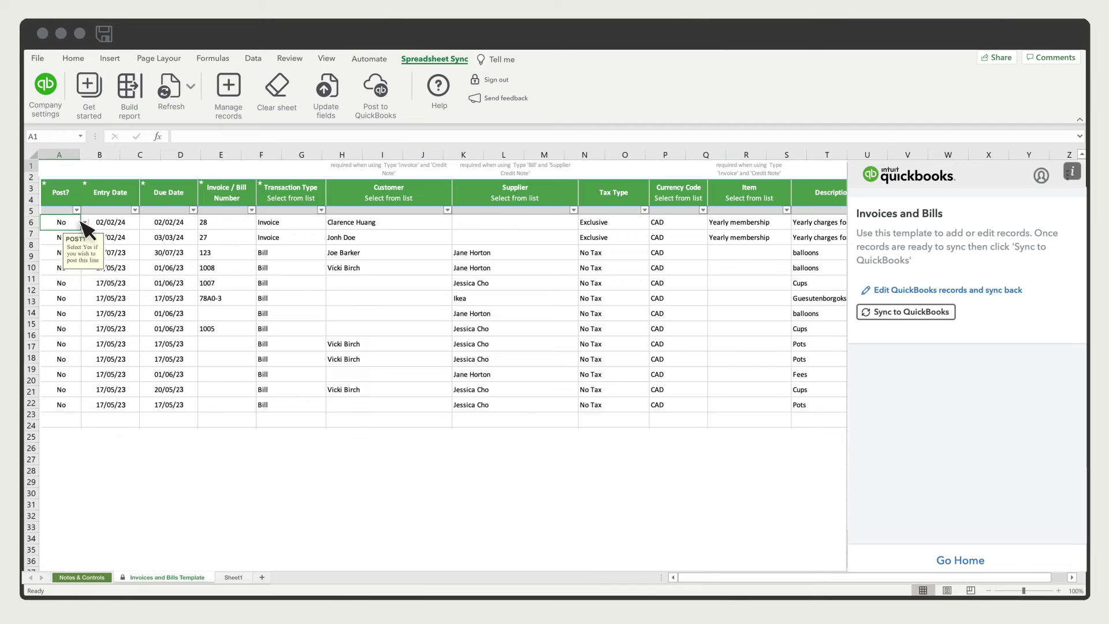
{"action": "left_click", "coordinate": [85, 222]}
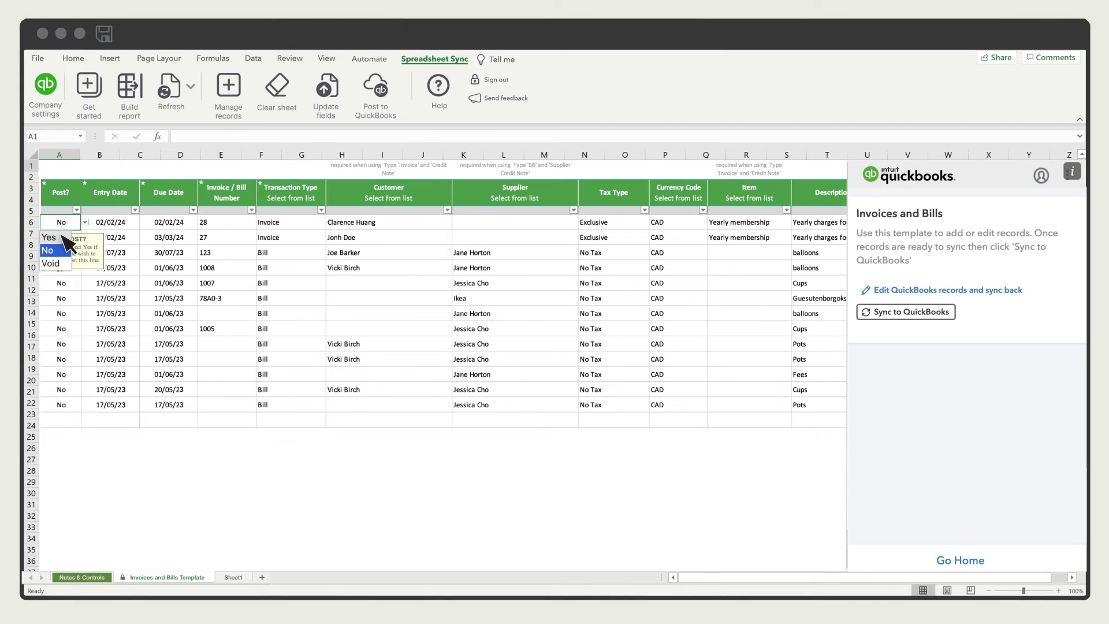
{"action": "left_click", "coordinate": [59, 235]}
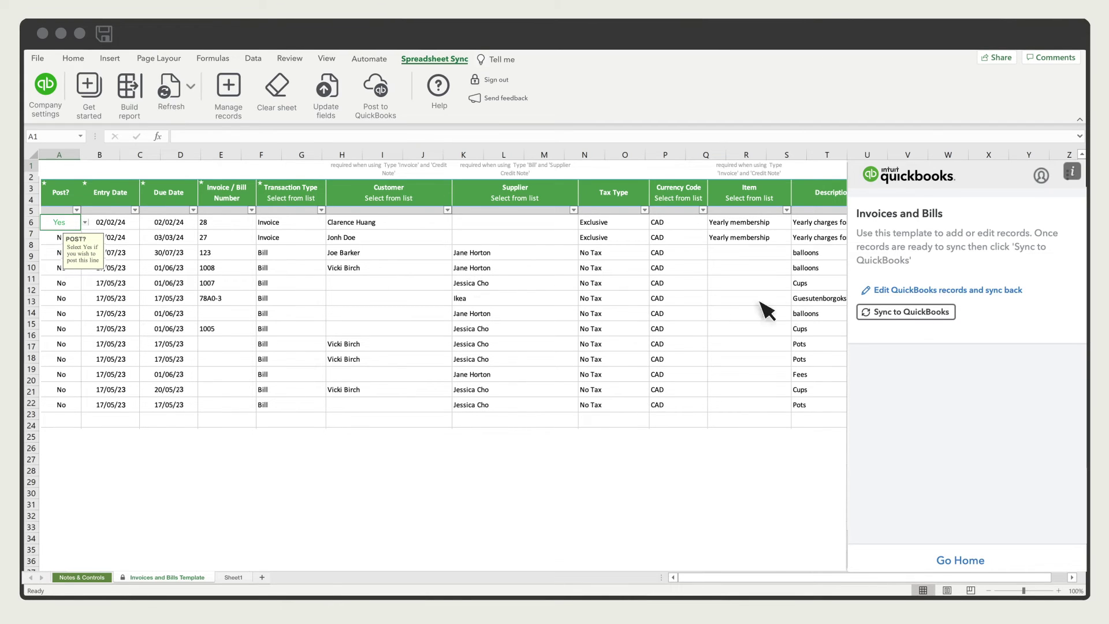
{"action": "left_click", "coordinate": [911, 314]}
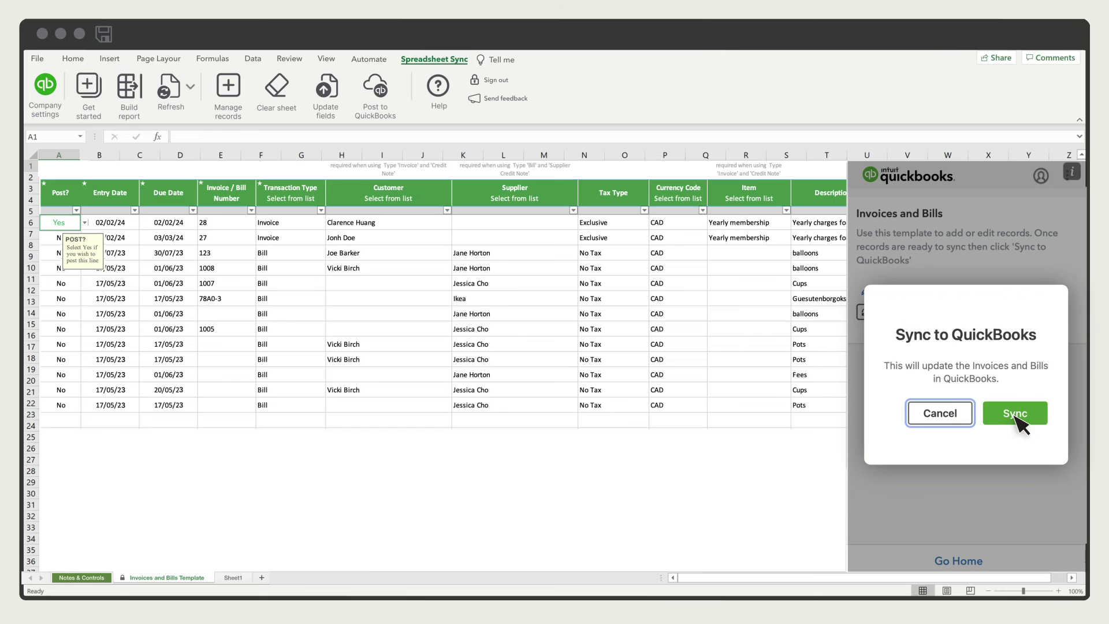
{"action": "left_click", "coordinate": [1014, 415]}
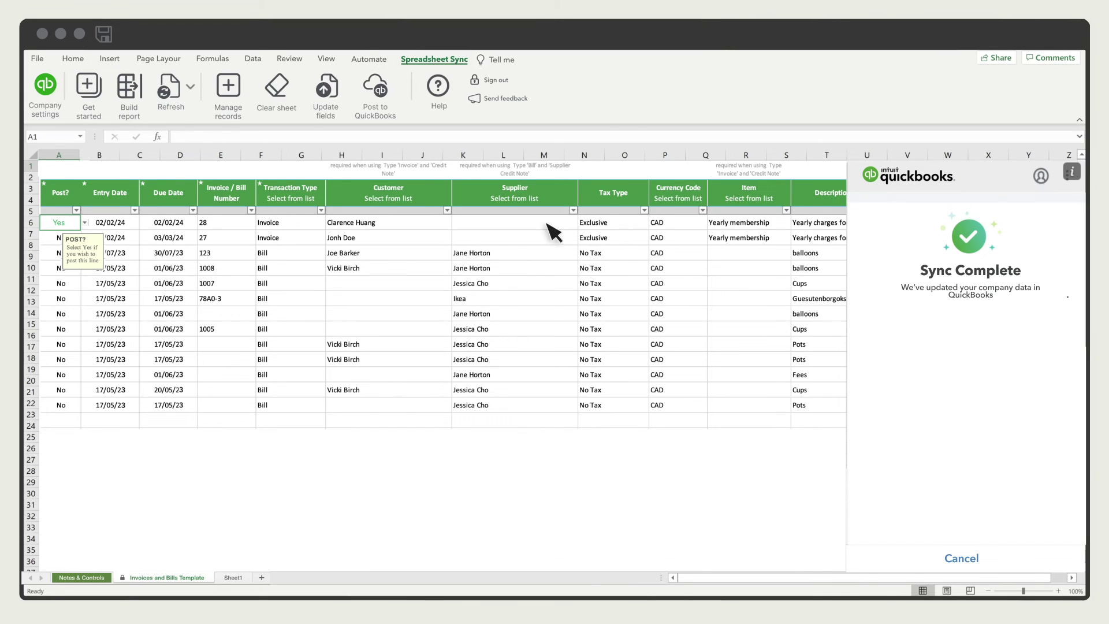
- In Manage records, choose Corner Bakery, Supplier and Customers, and edit existing records with sync back
{"action": "left_click", "coordinate": [229, 97]}
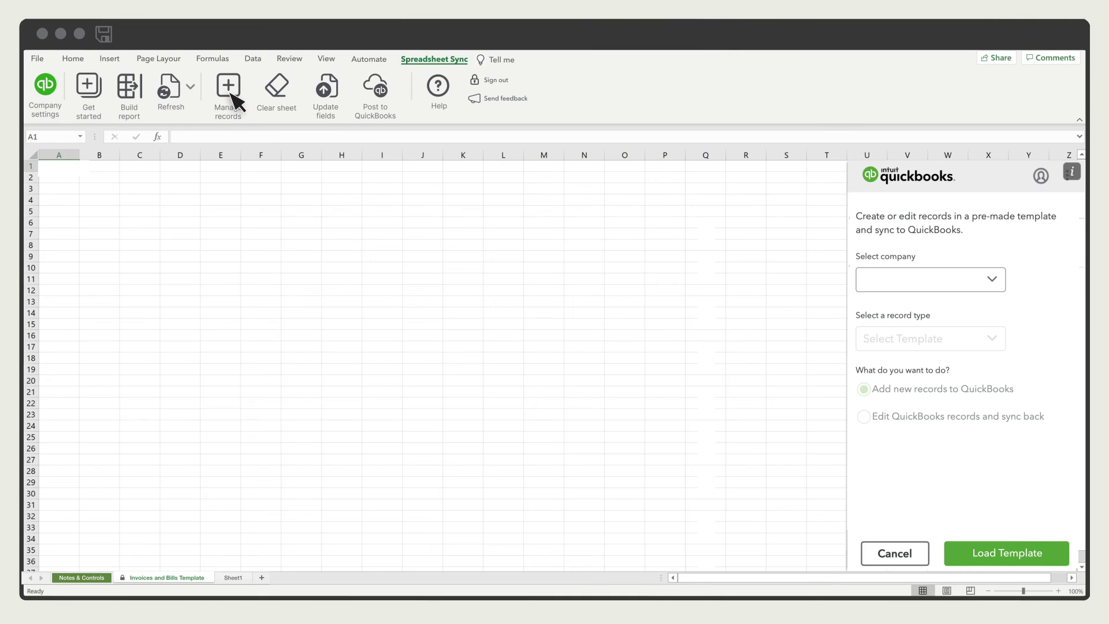
{"action": "left_click", "coordinate": [992, 279]}
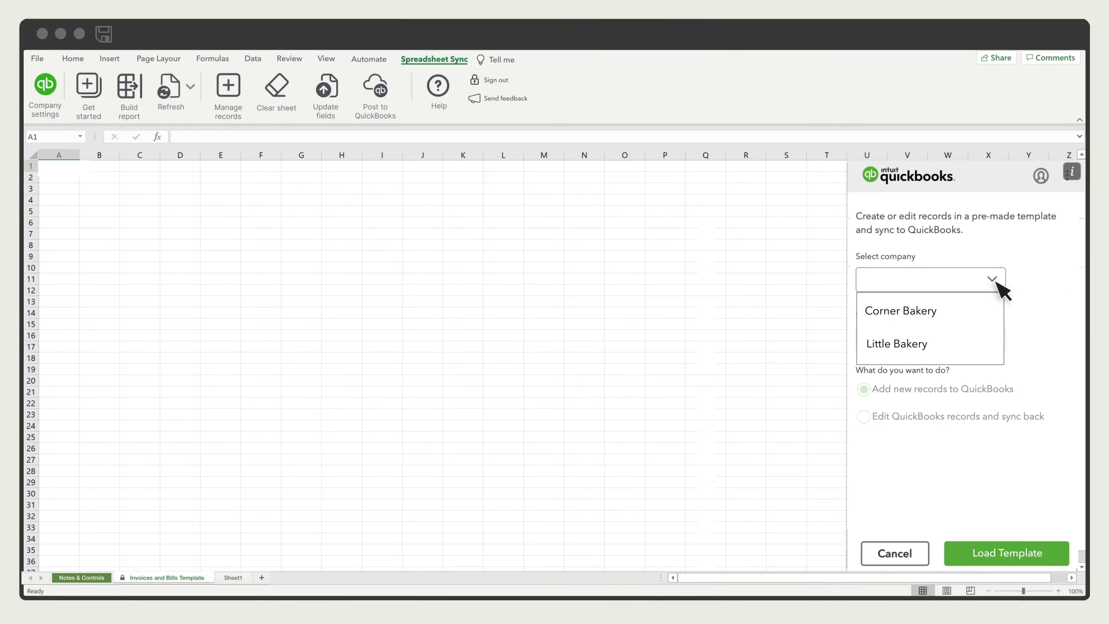
{"action": "left_click", "coordinate": [969, 313]}
{"action": "left_click", "coordinate": [995, 340]}
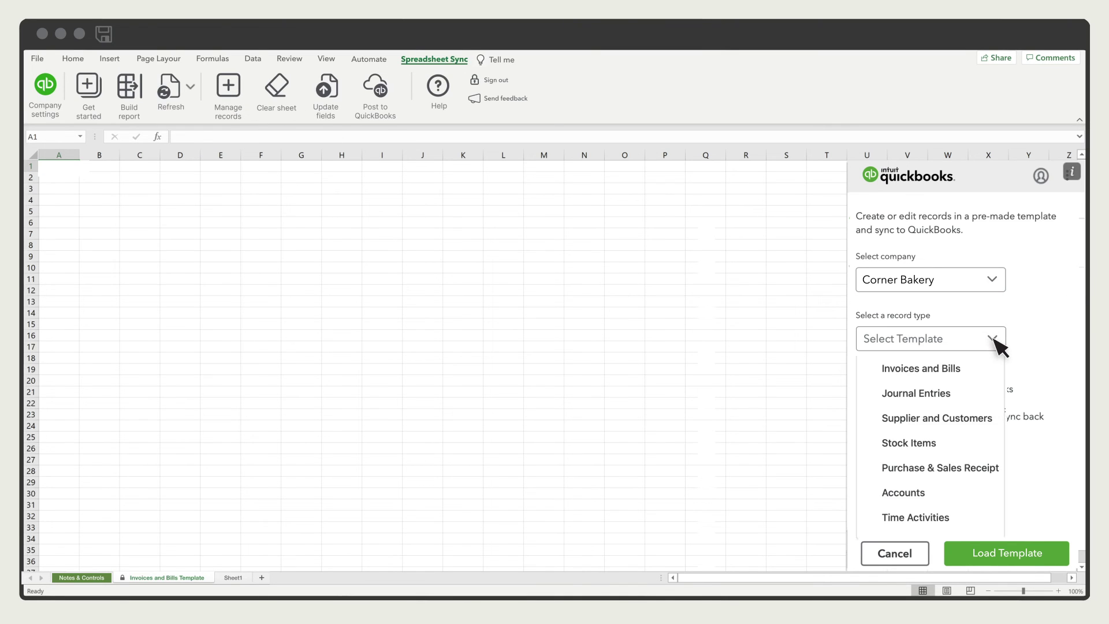
{"action": "left_click", "coordinate": [965, 420]}
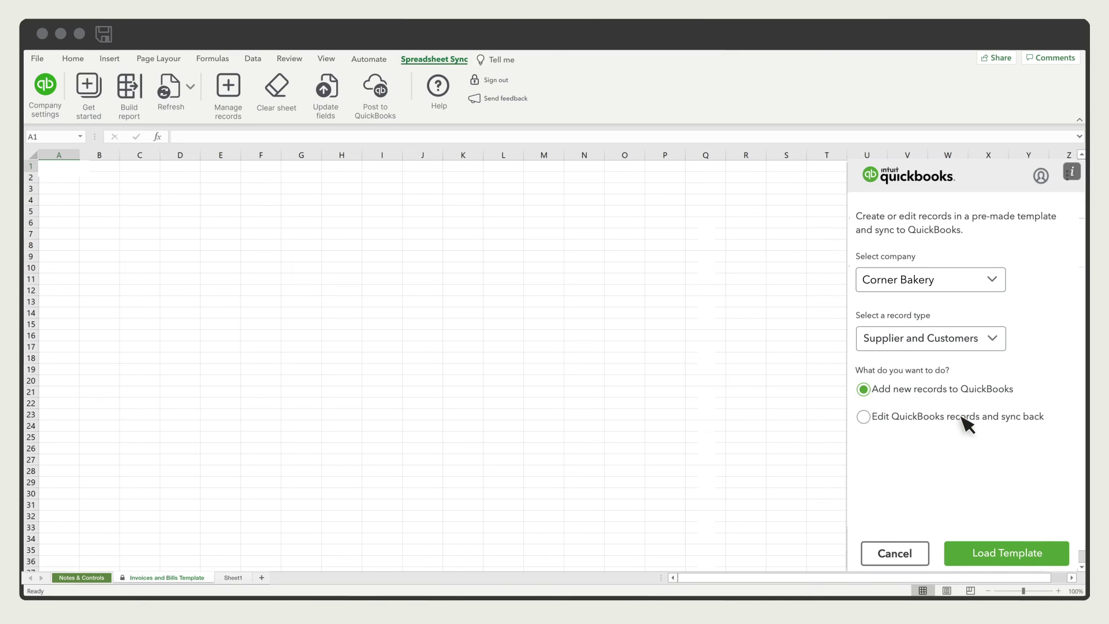
{"action": "left_click", "coordinate": [864, 417]}
- Load the Supplier and customers sheet, set row 6 Post? to Yes, and sync to QuickBooks
{"action": "left_click", "coordinate": [1007, 555]}
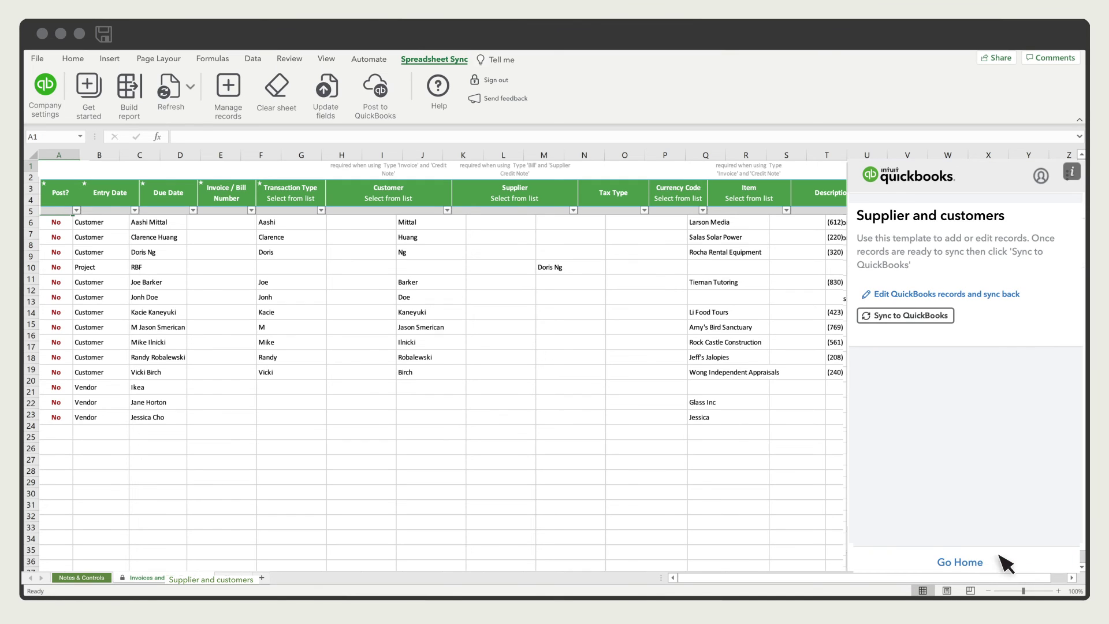
{"action": "left_click", "coordinate": [57, 223]}
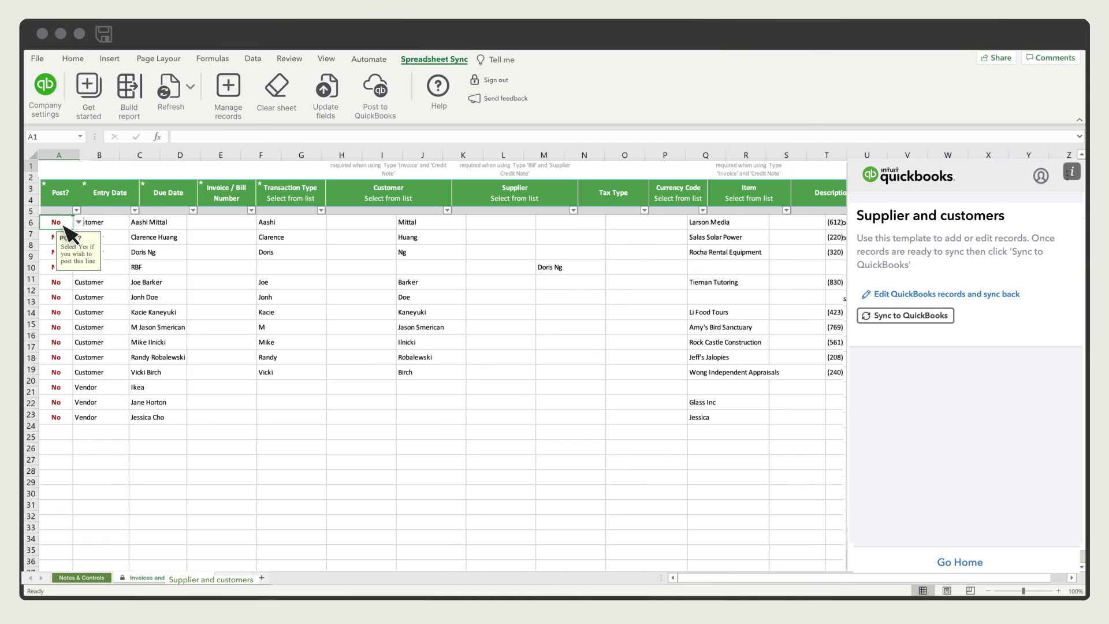
{"action": "left_click", "coordinate": [79, 222]}
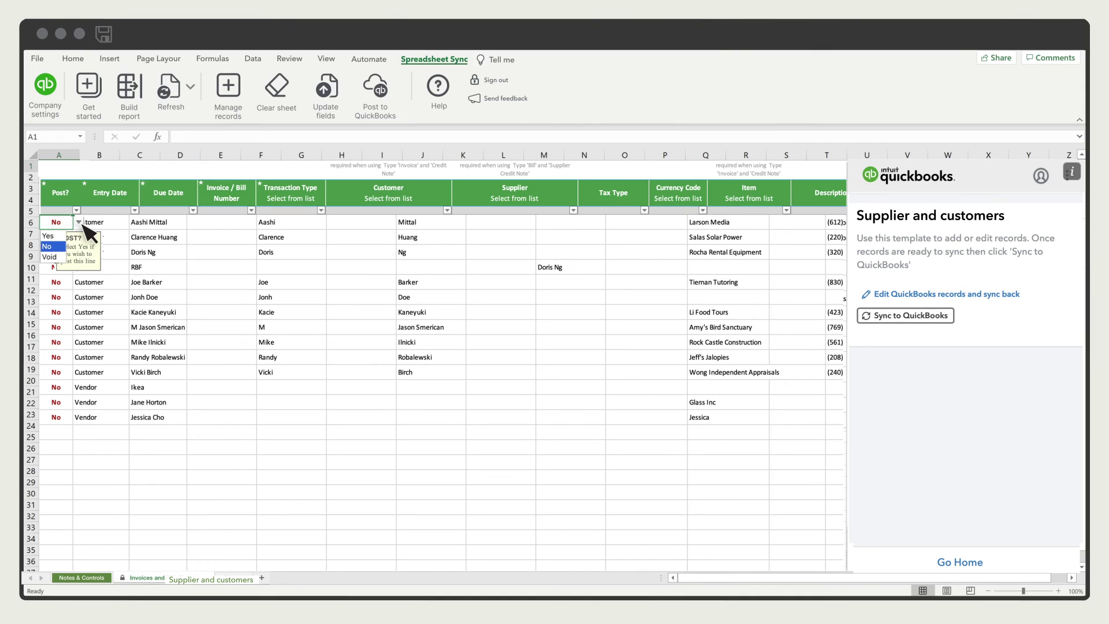
{"action": "left_click", "coordinate": [56, 237]}
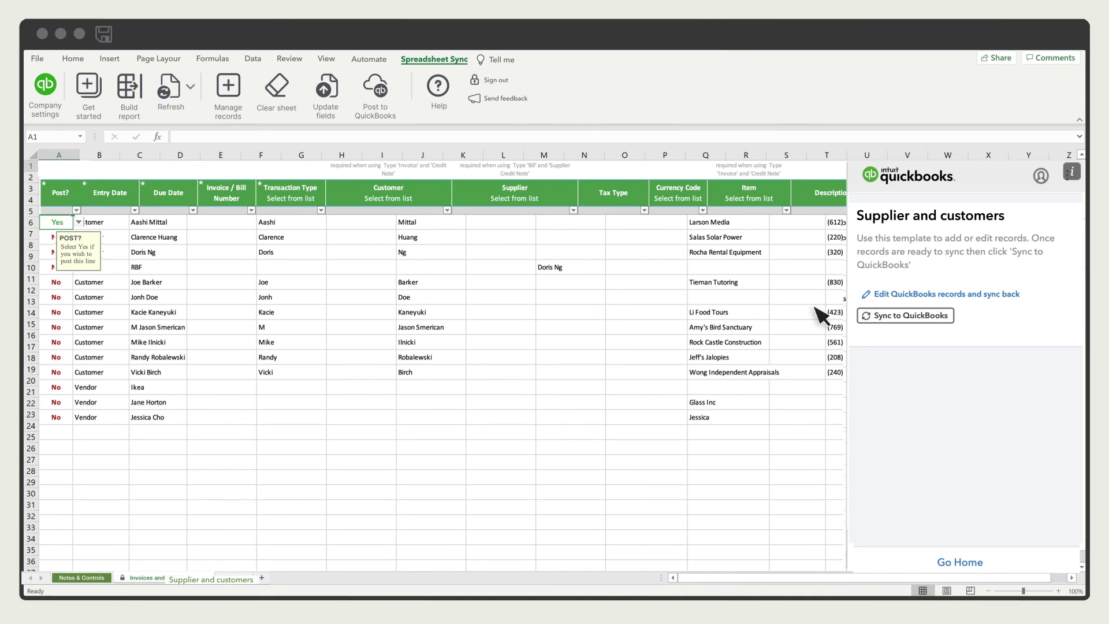
{"action": "left_click", "coordinate": [914, 318]}
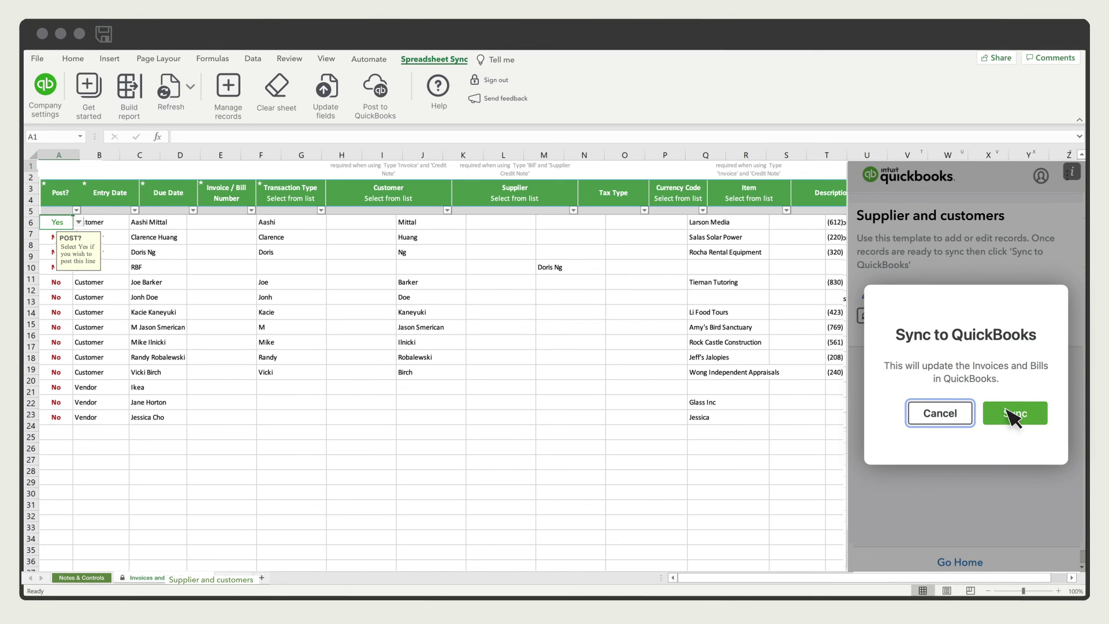
{"action": "left_click", "coordinate": [1008, 411]}
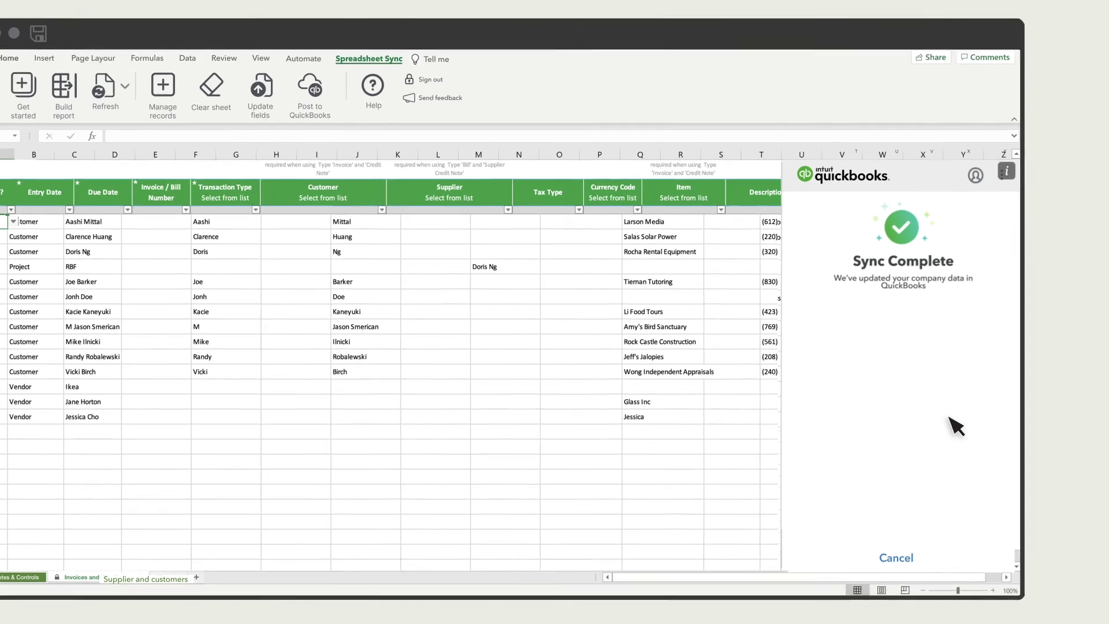